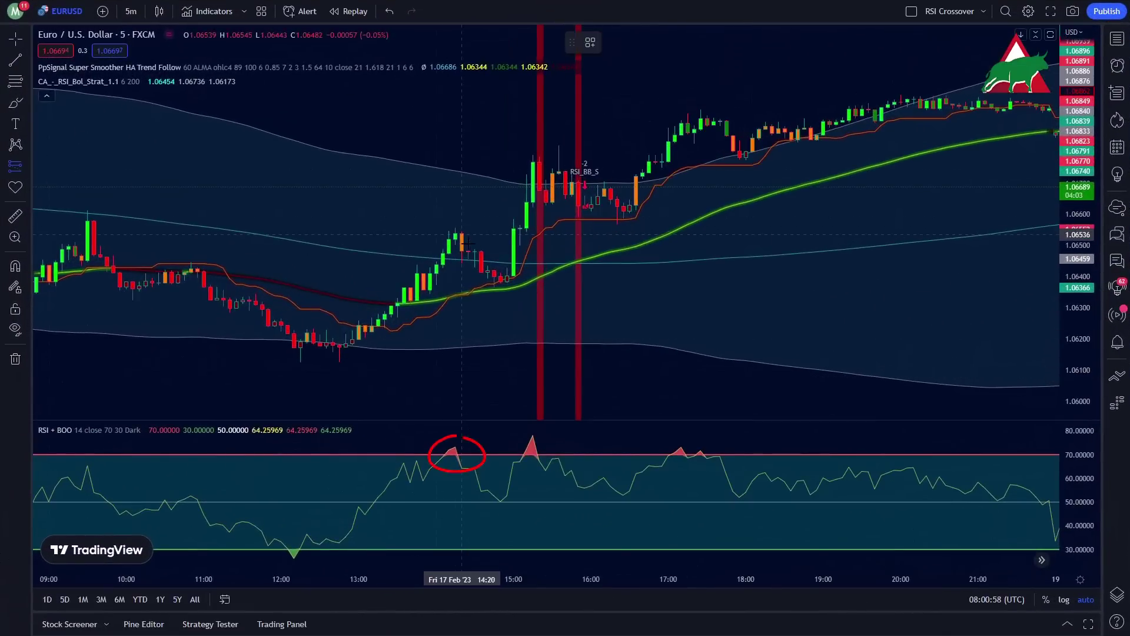
Place a Long Position at the entry candle on the EURUSD 5-minute chart.
left_click(462, 235)
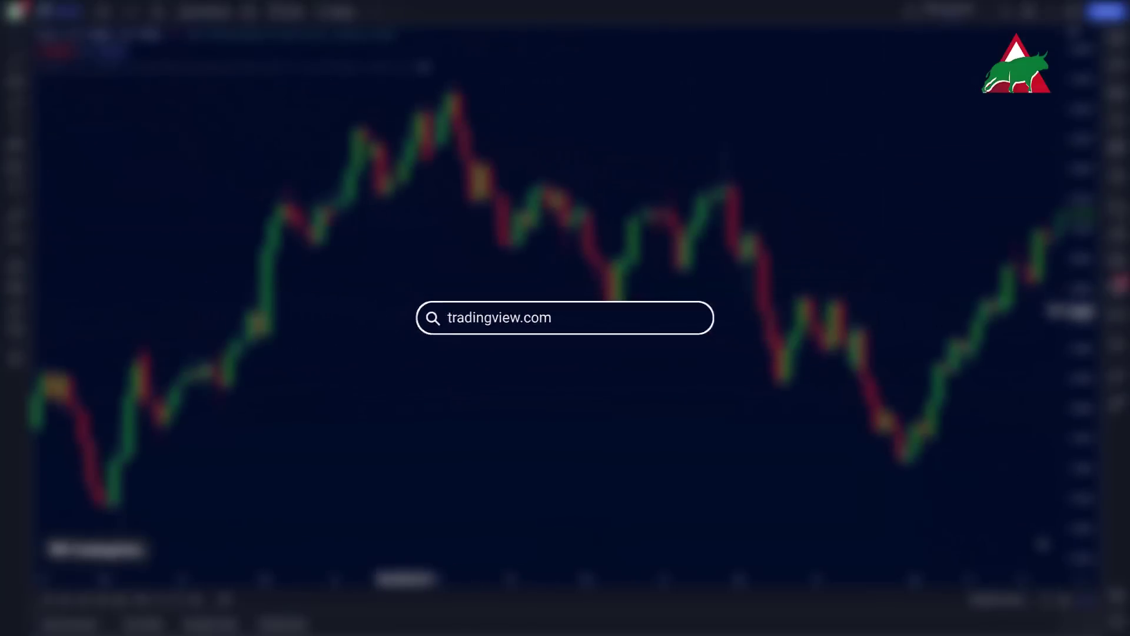
Switch EURUSD to 5-minute candles and pan back to an earlier trading day's setup.
left_click(131, 11)
left_click(143, 200)
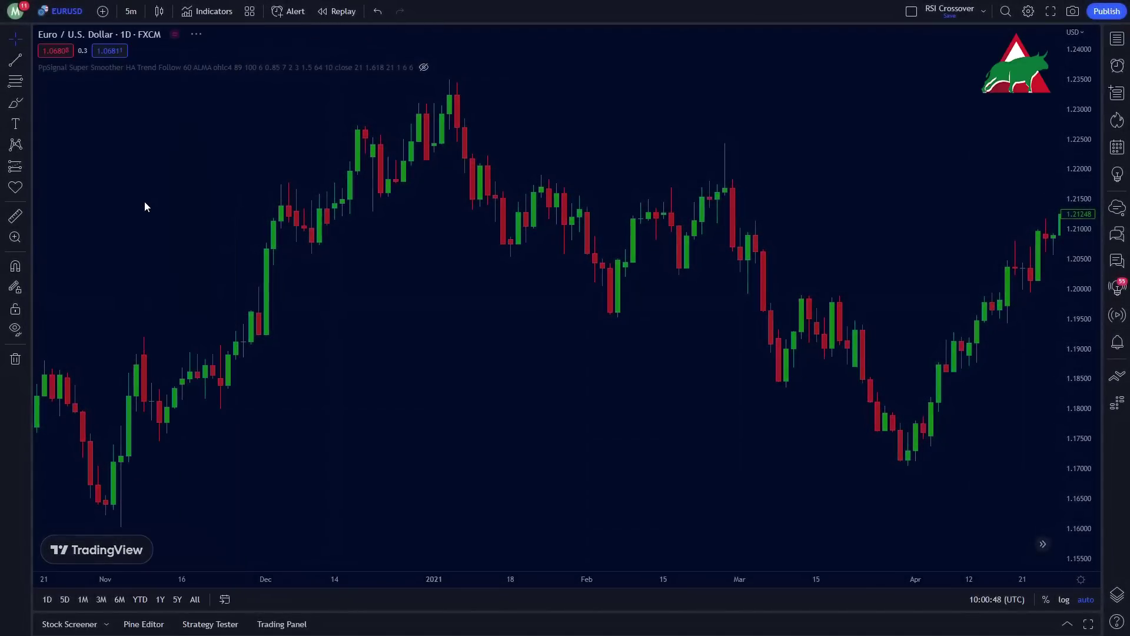
mouse_move(806, 272)
left_mouse_down()
mouse_move(381, 237)
mouse_move(177, 235)
left_mouse_up()
left_click_drag(832, 253, 83, 231)
left_click_drag(839, 257, 126, 280)
left_click_drag(990, 278, 328, 278)
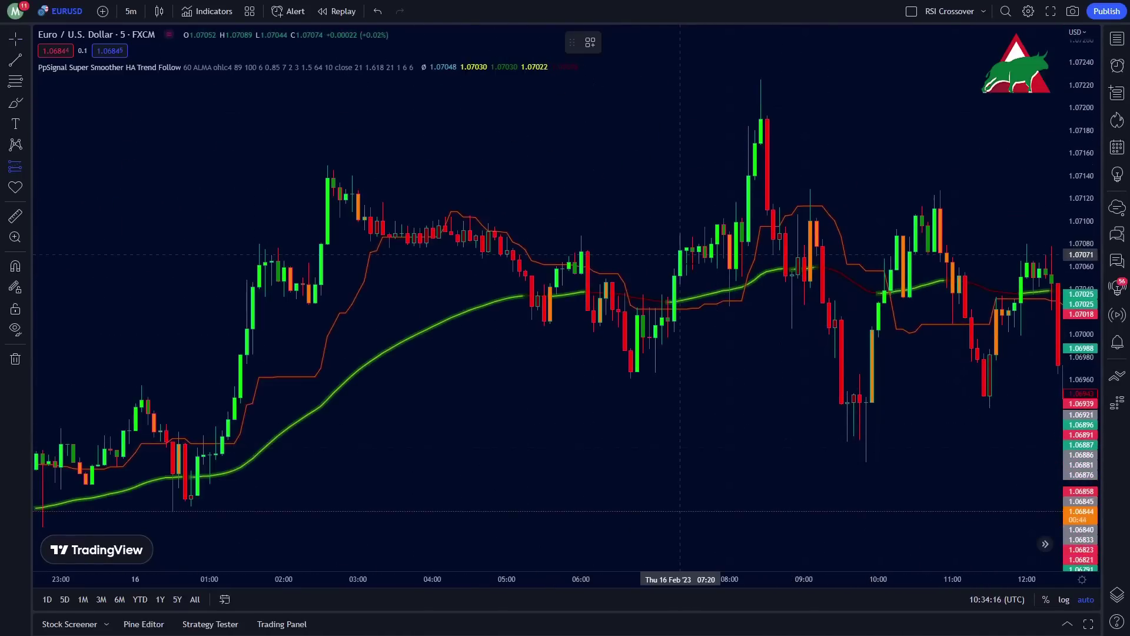
Place a long position at the entry candle and extend it until the trade closes.
left_click(681, 254)
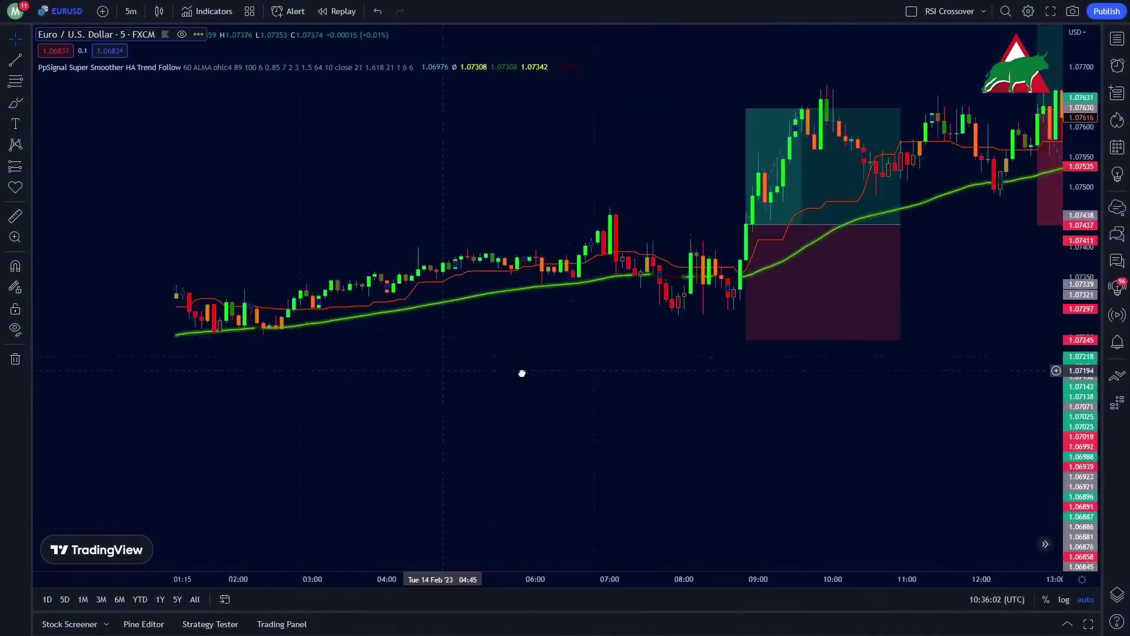
left_click_drag(520, 373, 607, 372)
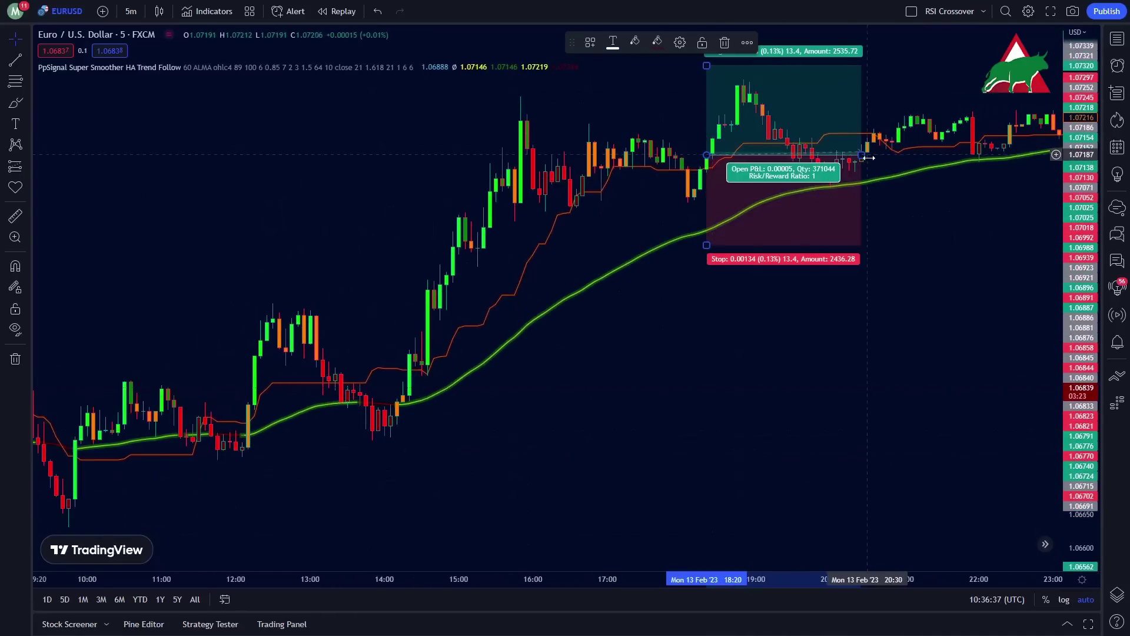
left_click_drag(870, 158, 1056, 155)
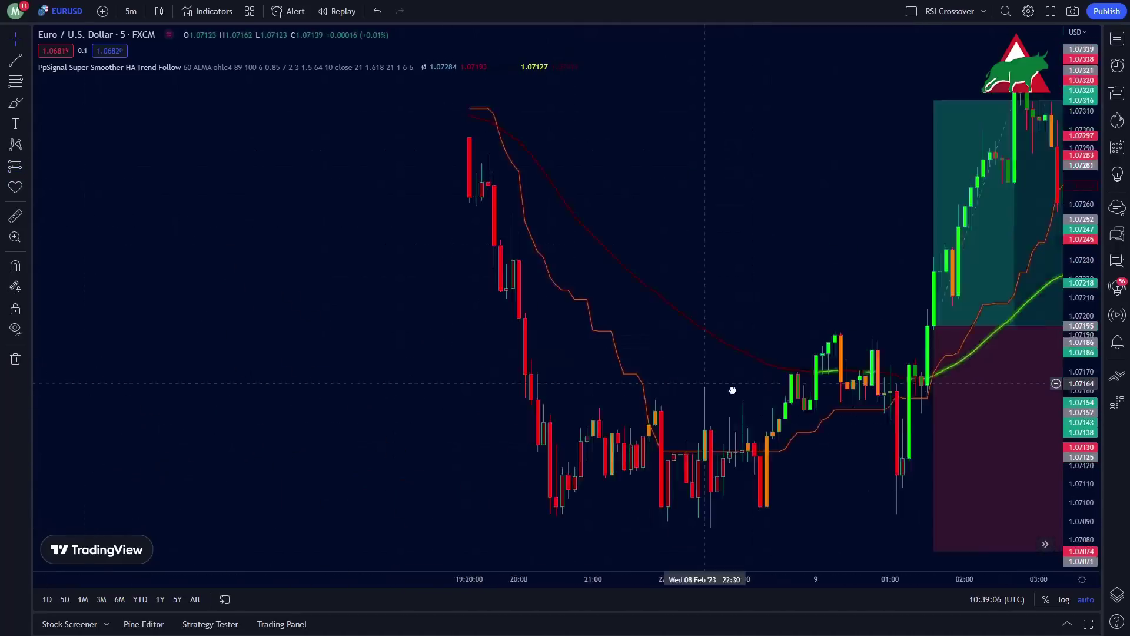
Draw a short position at the next entry point.
left_click(16, 166)
left_click(87, 190)
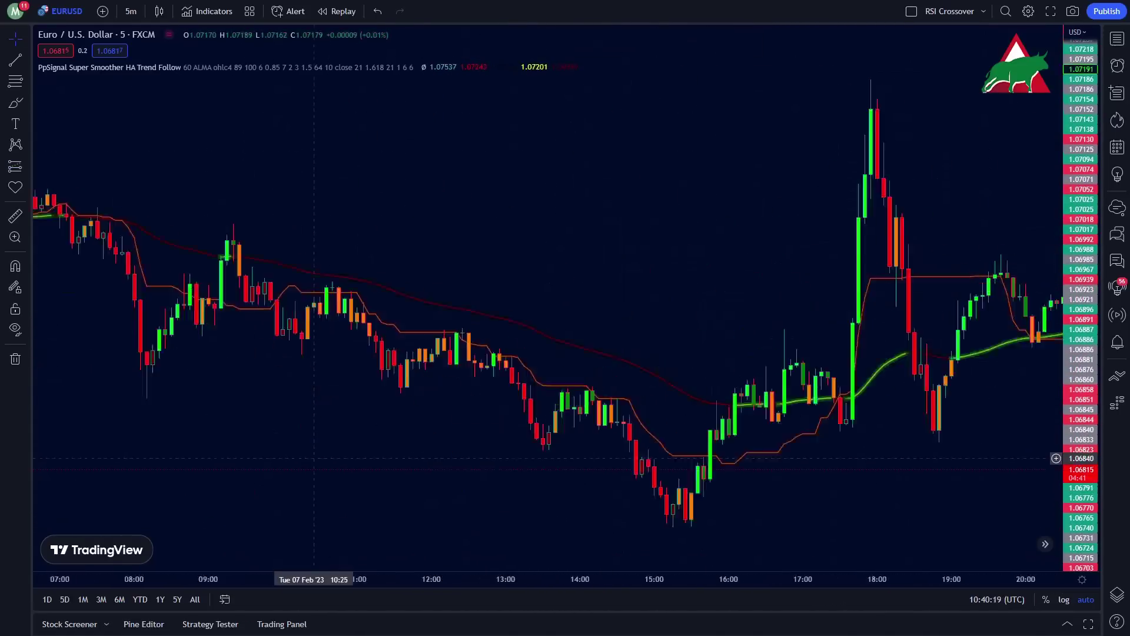
left_click(321, 286)
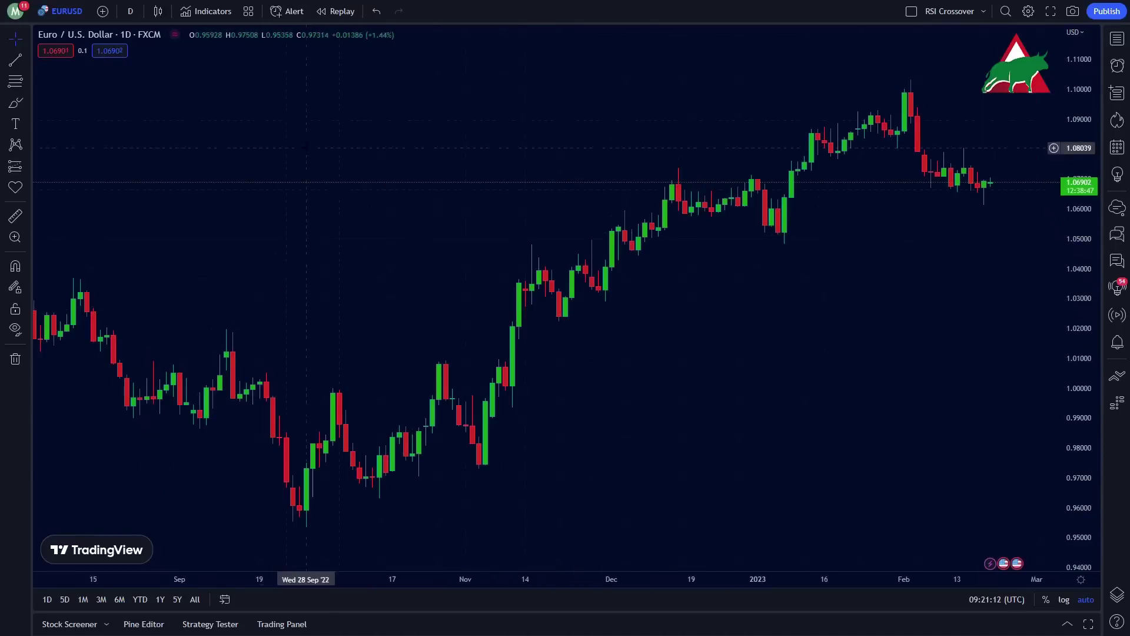
Search 'ppsignal super smoother haiken' and add the PpSignal Super Smoother Haiken Ashi Trend Follow indicator.
left_click(230, 12)
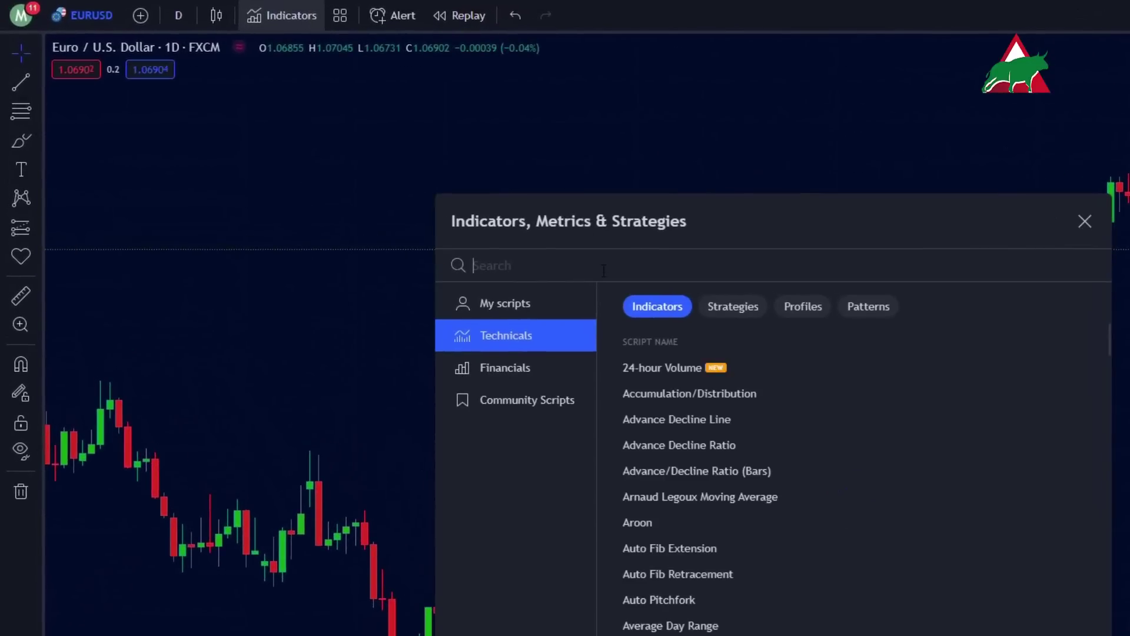
type("ppsignal super smo")
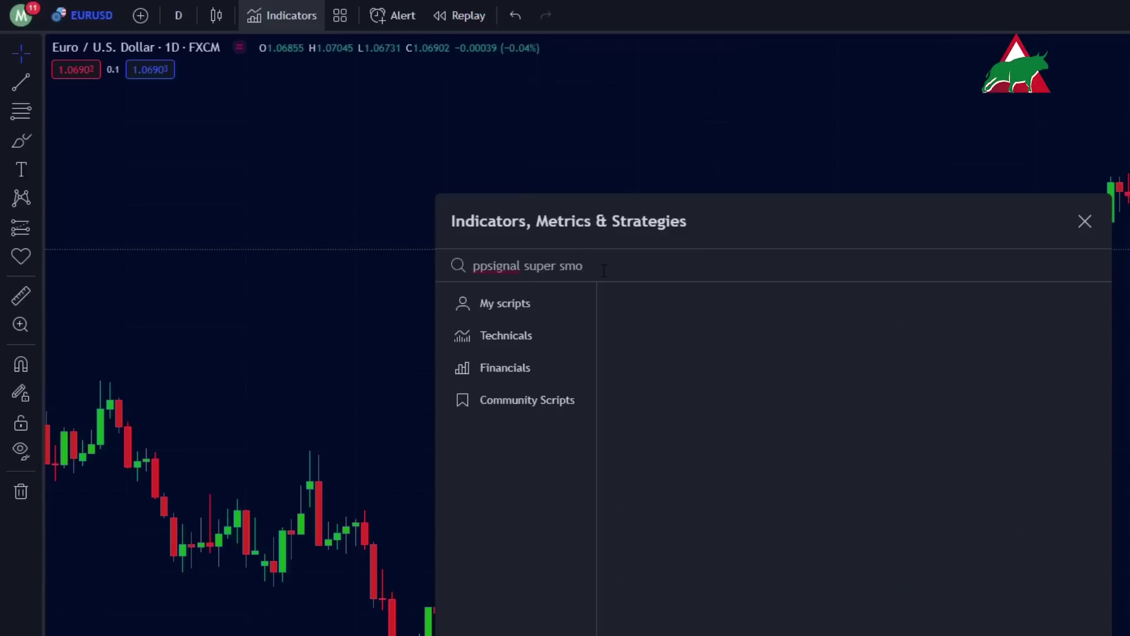
type("other haiken")
key("ctrl+a")
left_click(873, 328)
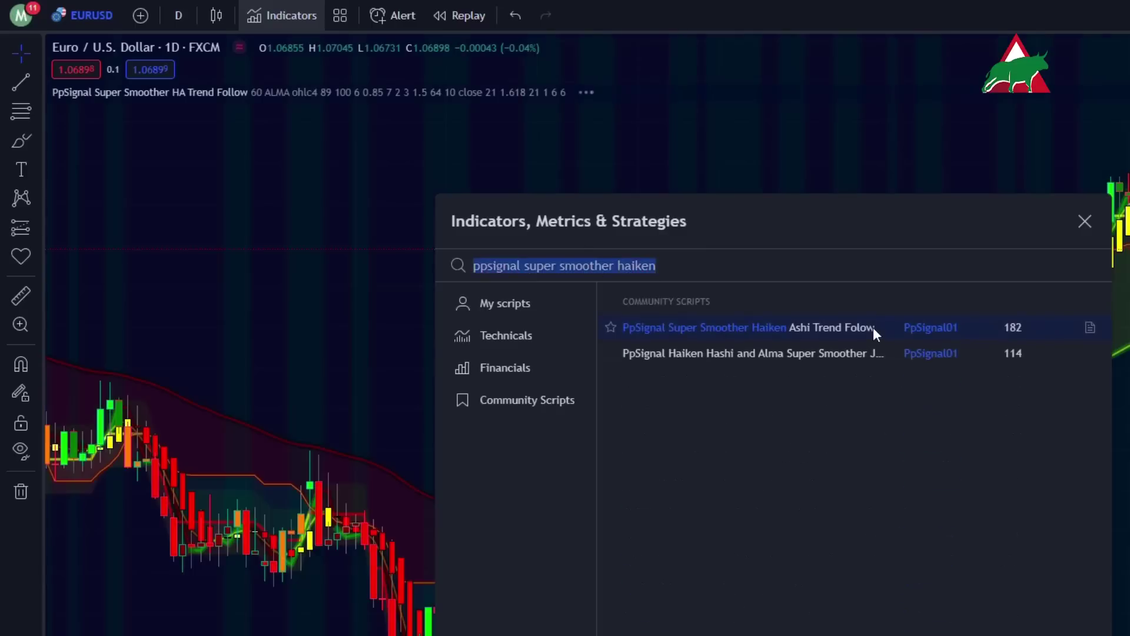
key("Escape")
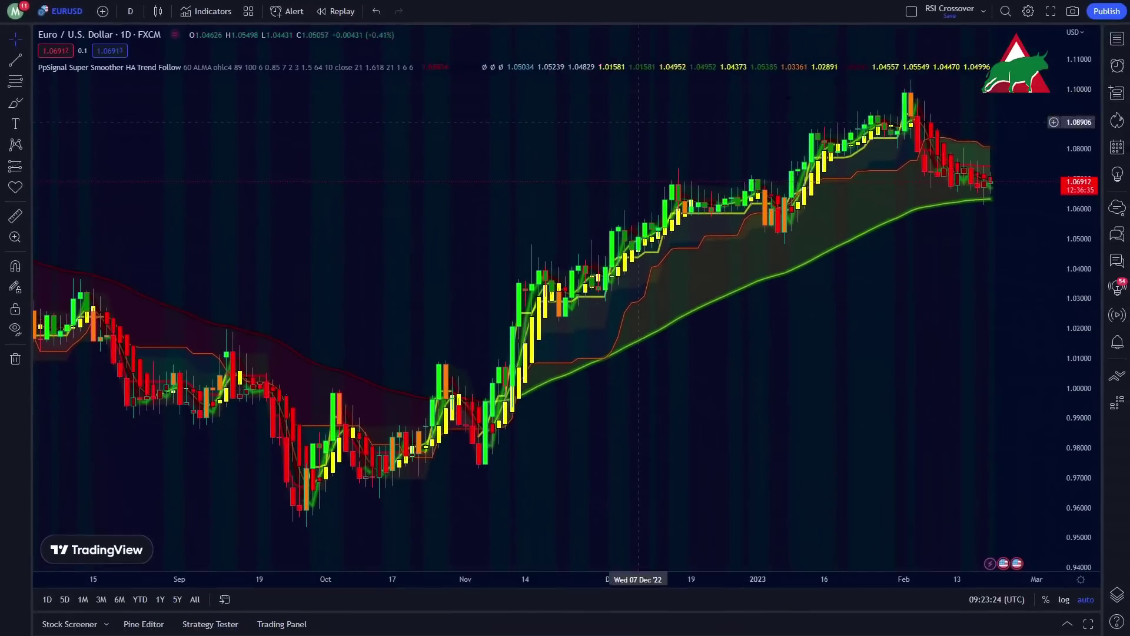
In PpSignal's style settings, hide both Tigger plots, the CFB Up/Low trend plots and Heikin smoothing.
double_click(502, 358)
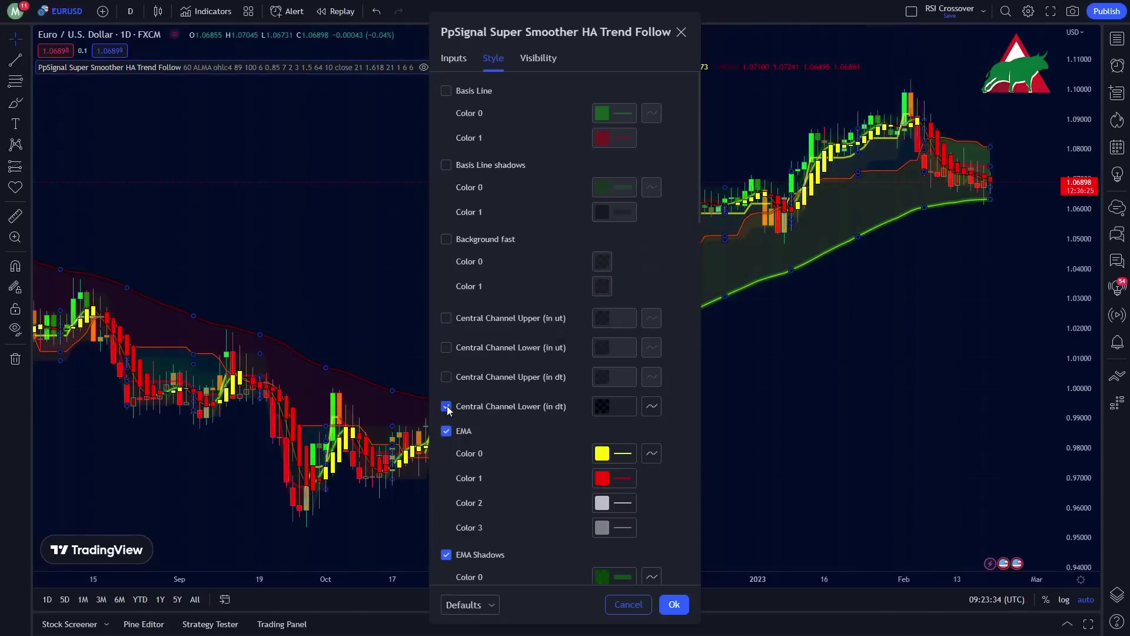
scroll(546, 383, "down", 8)
left_click(446, 216)
left_click(446, 340)
scroll(543, 418, "down", 3)
left_click(446, 412)
scroll(470, 330, "down", 2)
left_click(447, 292)
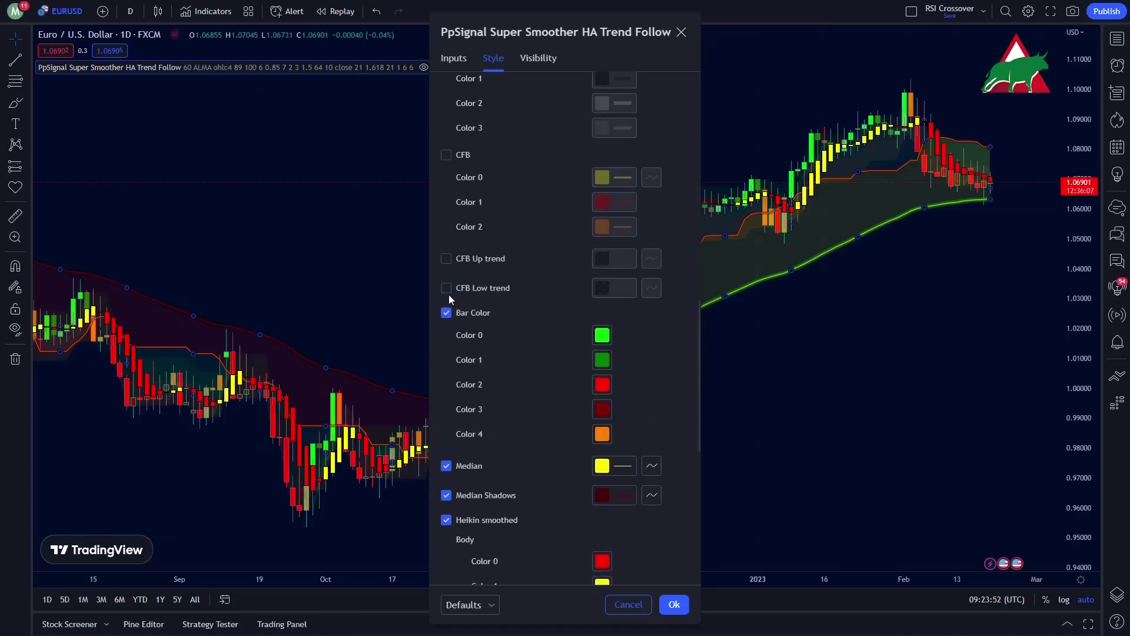
scroll(456, 347, "down", 3)
left_click(446, 366)
scroll(543, 372, "down", 3)
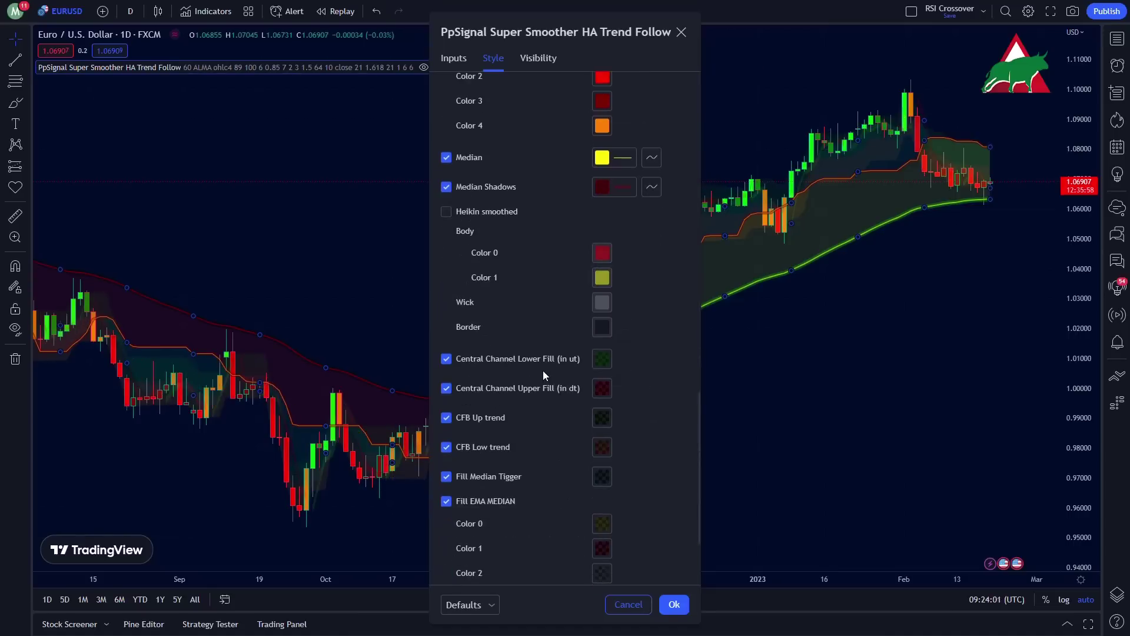
Turn off the Central Channel, CFB trend, Median Tigger and EMA MEDIAN fills and apply.
left_click(446, 358)
left_click(446, 388)
left_click(446, 418)
left_click(447, 446)
left_click(446, 476)
left_click(446, 500)
scroll(575, 461, "down", 3)
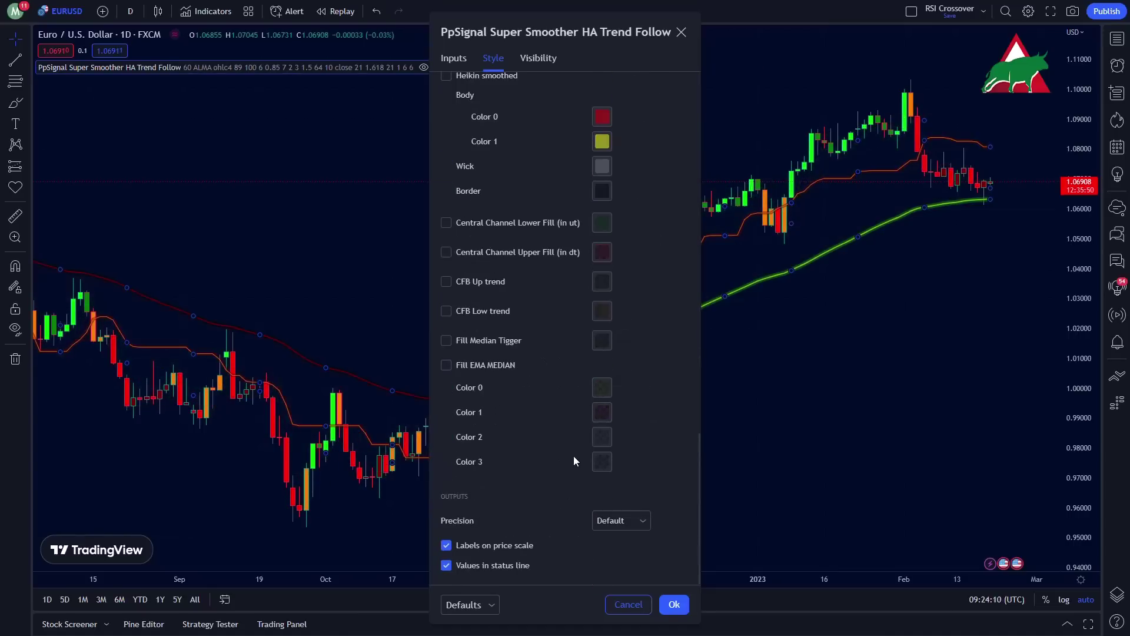
left_click(673, 604)
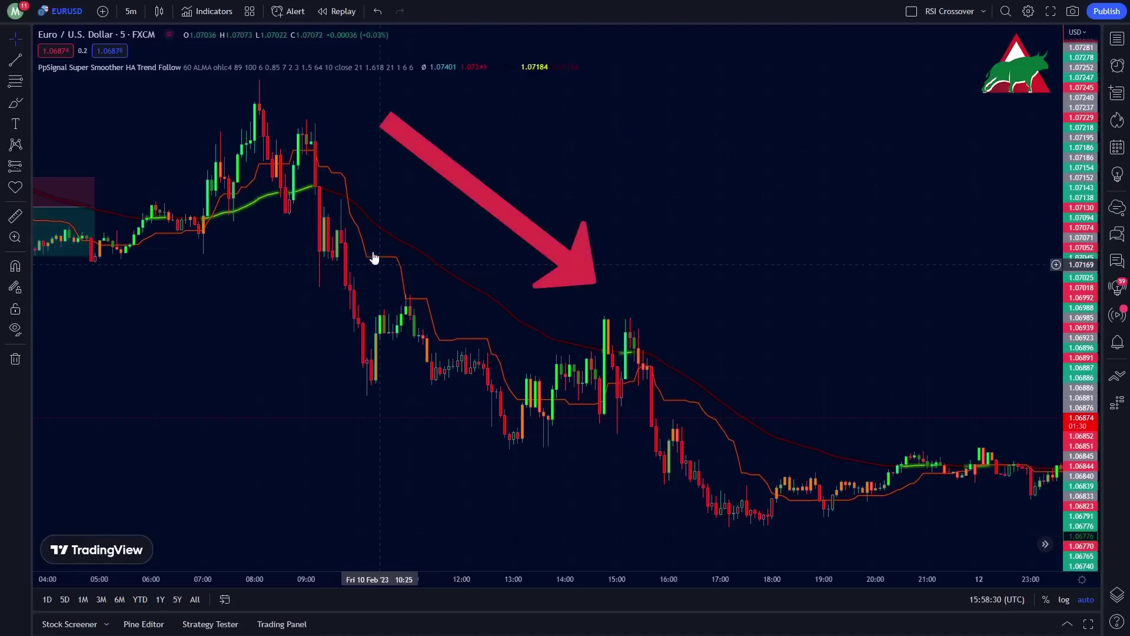
Shift the 10 Feb '23 5-minute candles slightly right to frame the downtrend.
left_click_drag(388, 322, 433, 322)
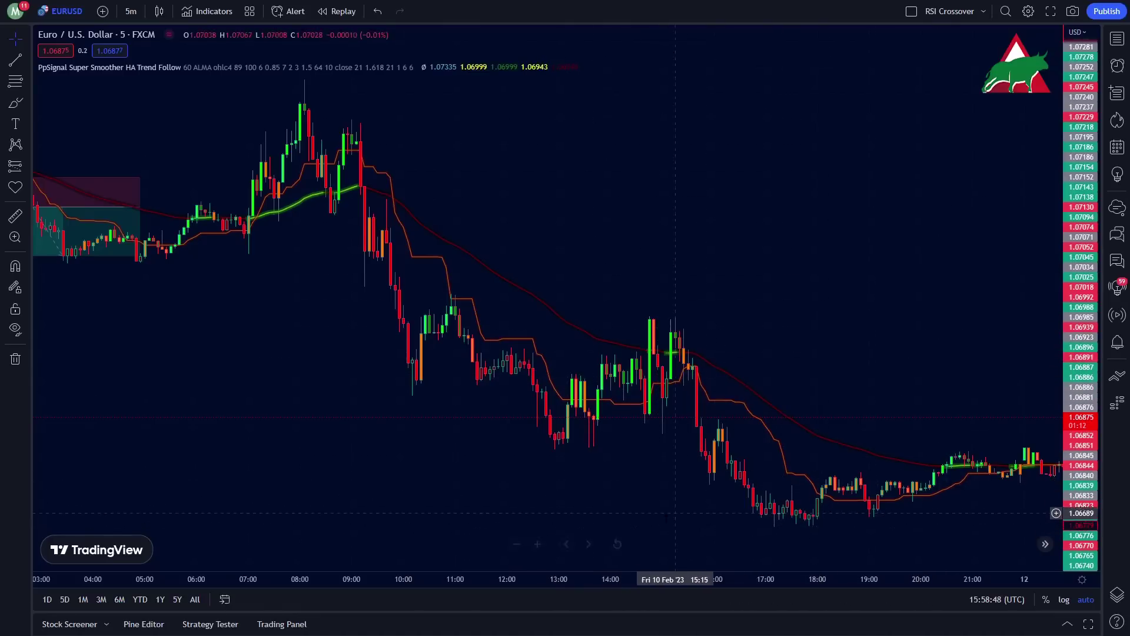
Zoom in on the 10 Feb '23 downtrend for wider candles and scroll sideways.
scroll(652, 344, "up", 3)
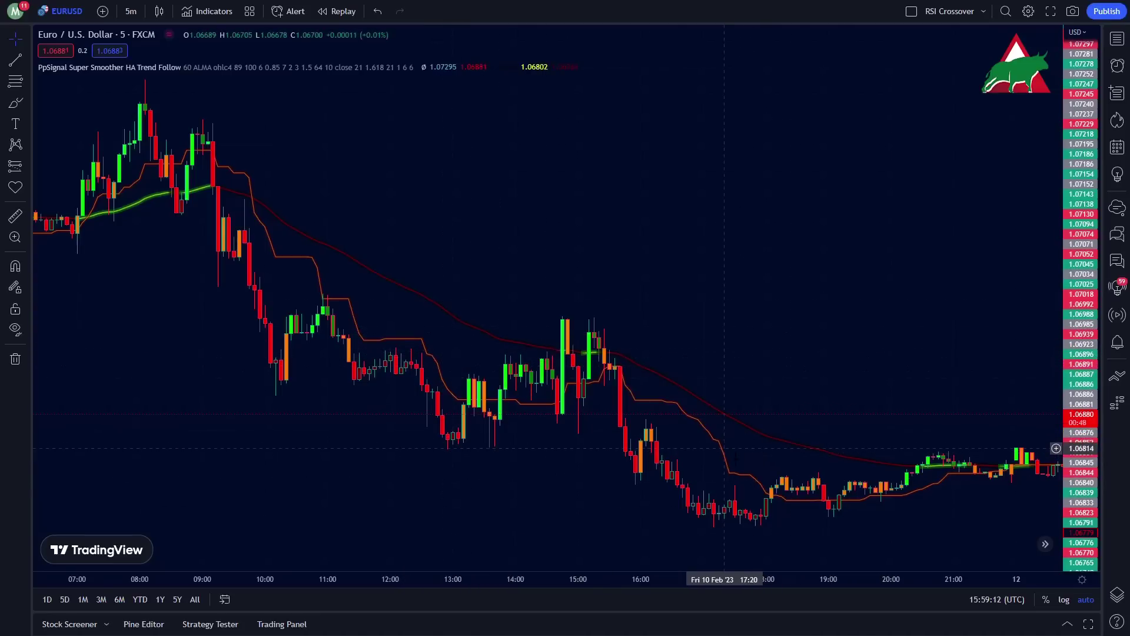
scroll(512, 505, "left", 5)
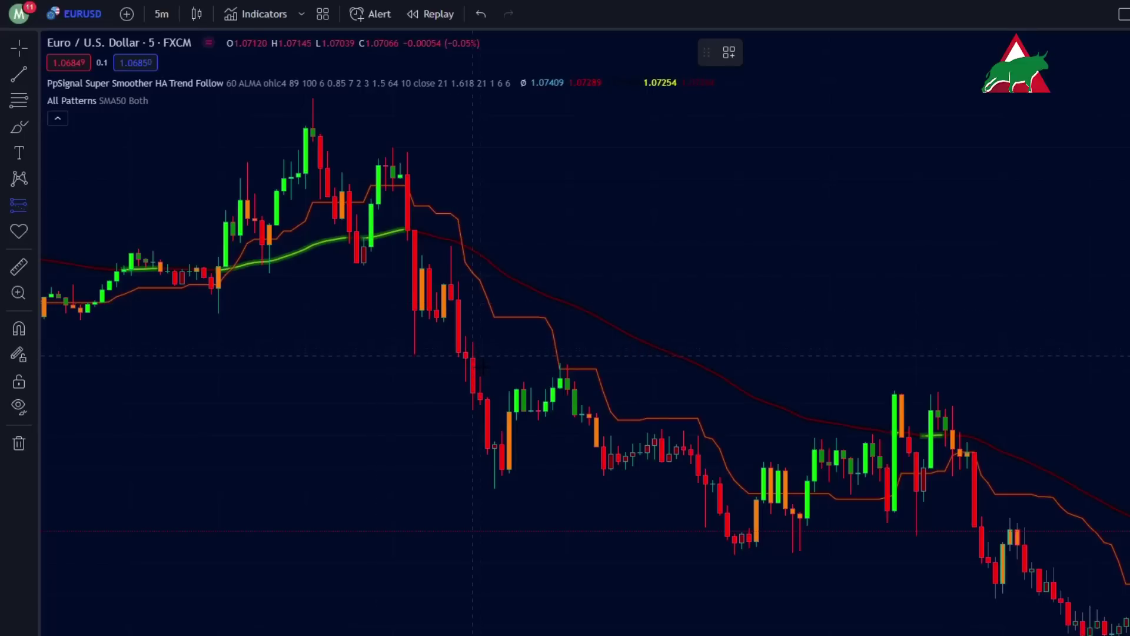
Place a short at the breakdown candle with stop 0.00161, target 0.00301, extended to the target hit.
left_click(472, 356)
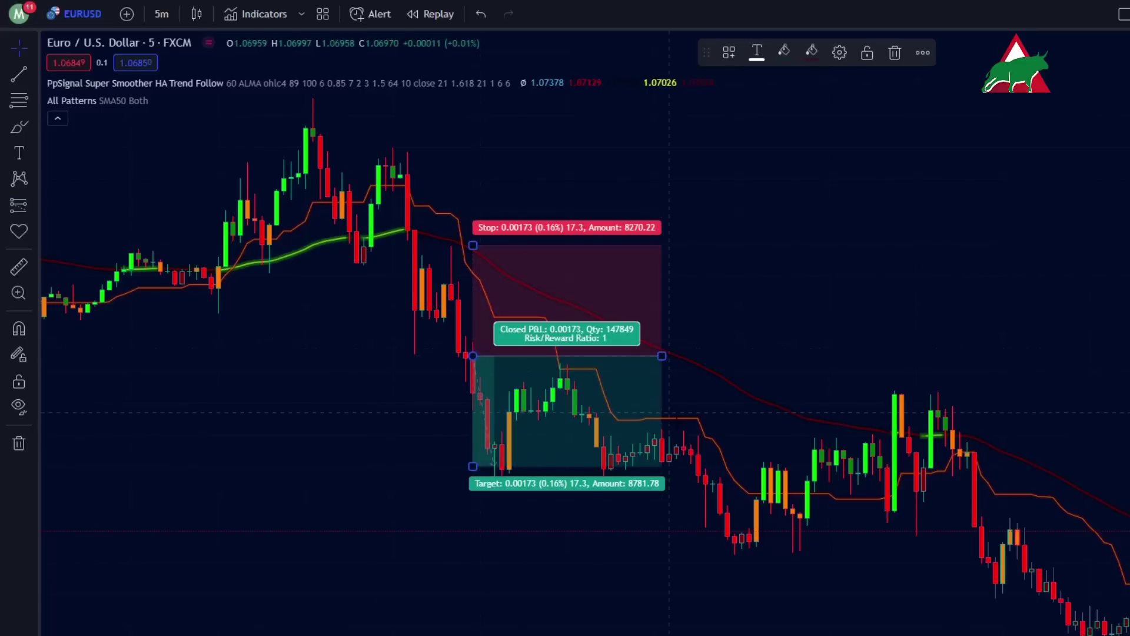
left_click_drag(476, 250, 477, 259)
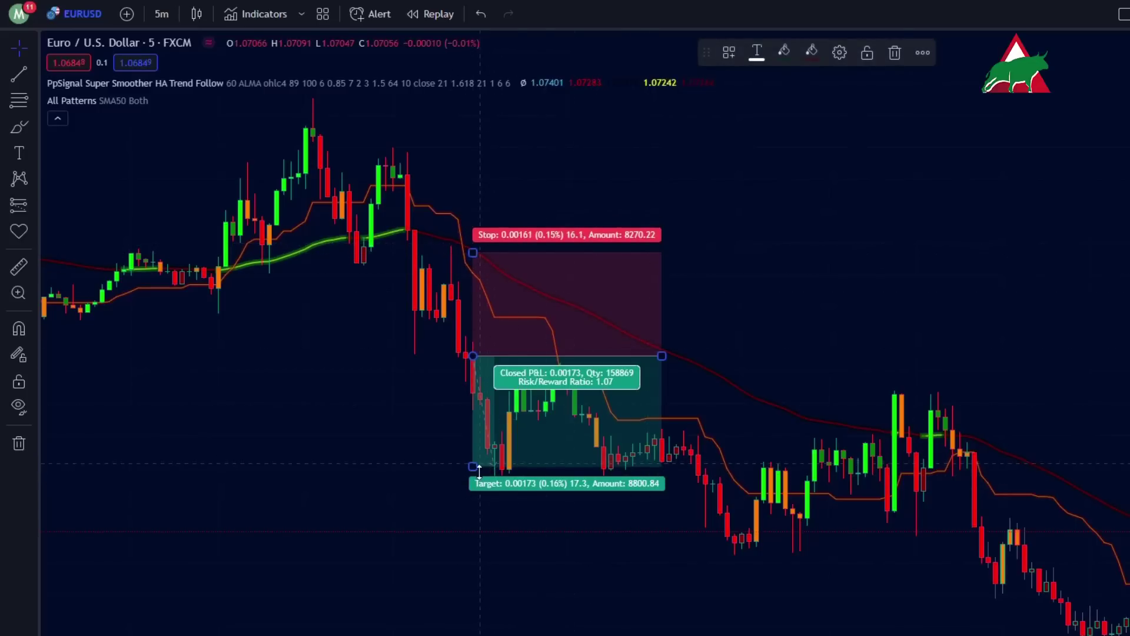
left_click_drag(478, 474, 482, 556)
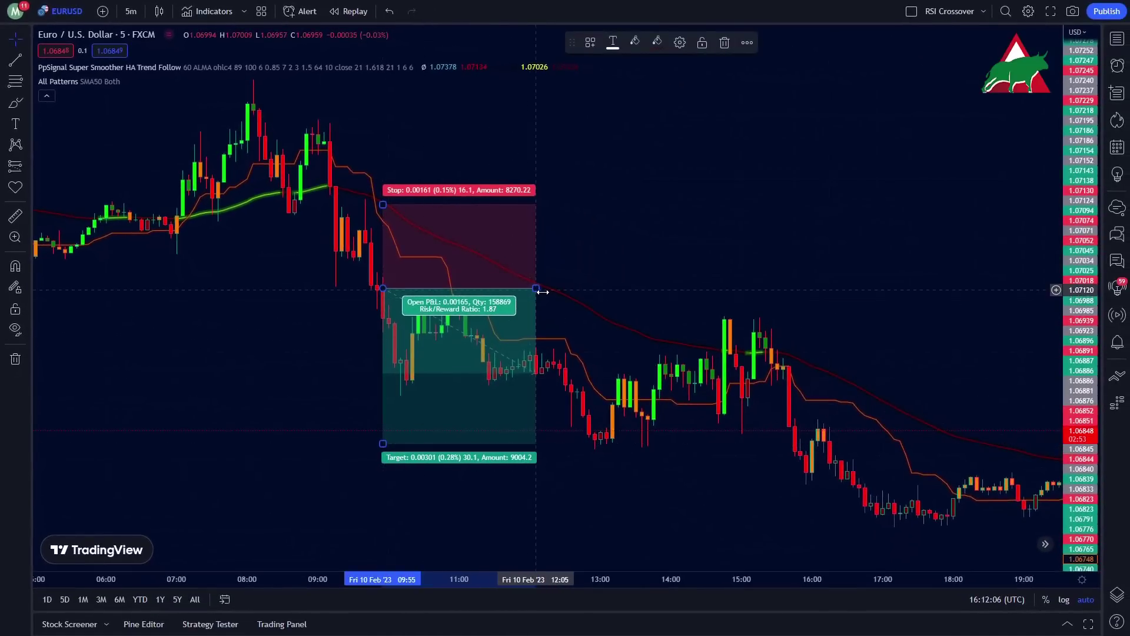
left_click_drag(542, 291, 728, 289)
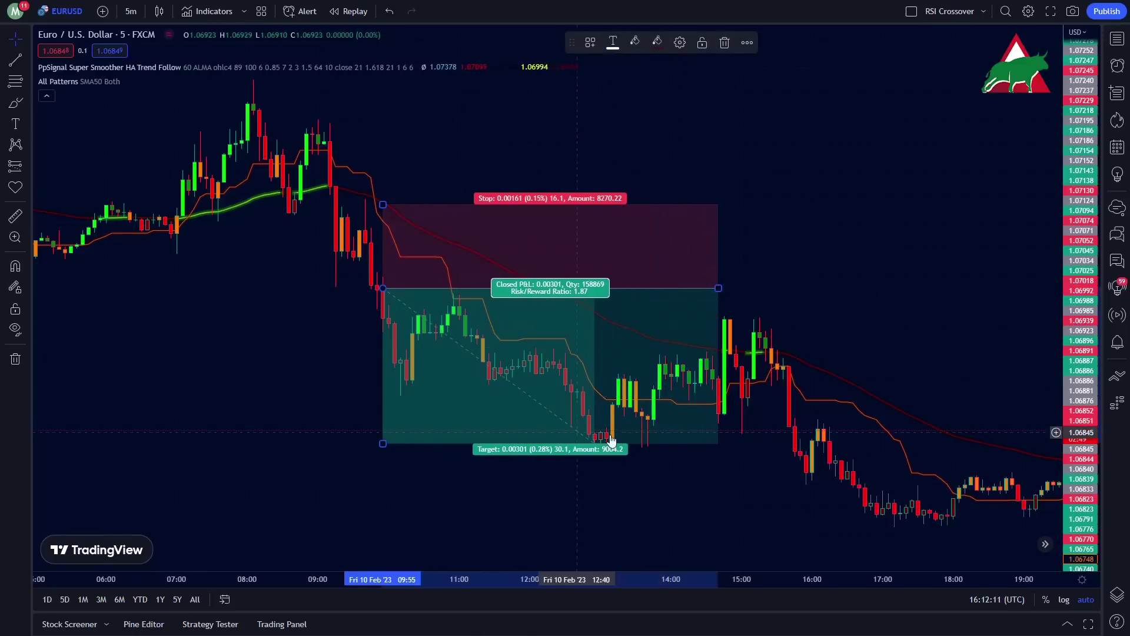
Add a second short at the 15:45 candle and tighten its stop to 0.00135 for 1.16 risk/reward.
left_click_drag(718, 478, 497, 461)
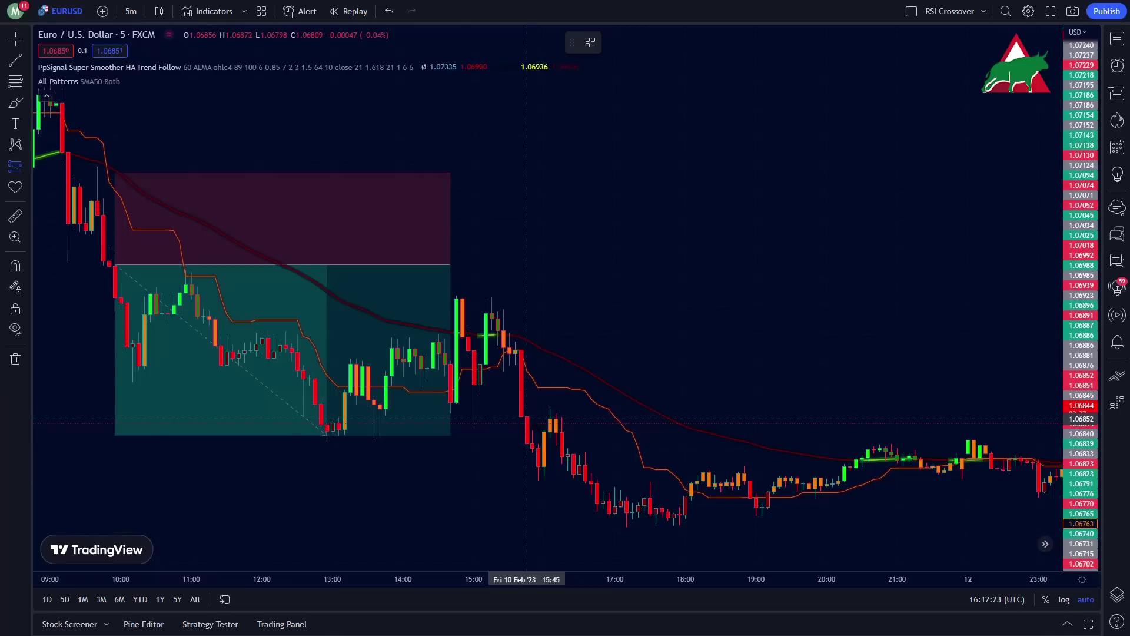
left_click(526, 419)
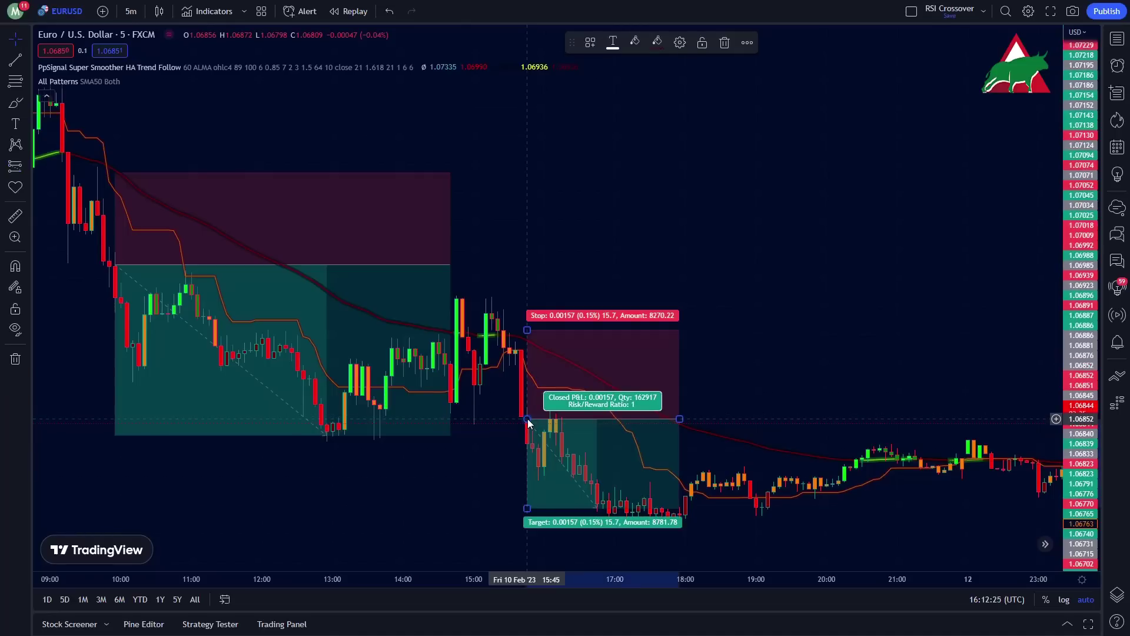
left_click(792, 382)
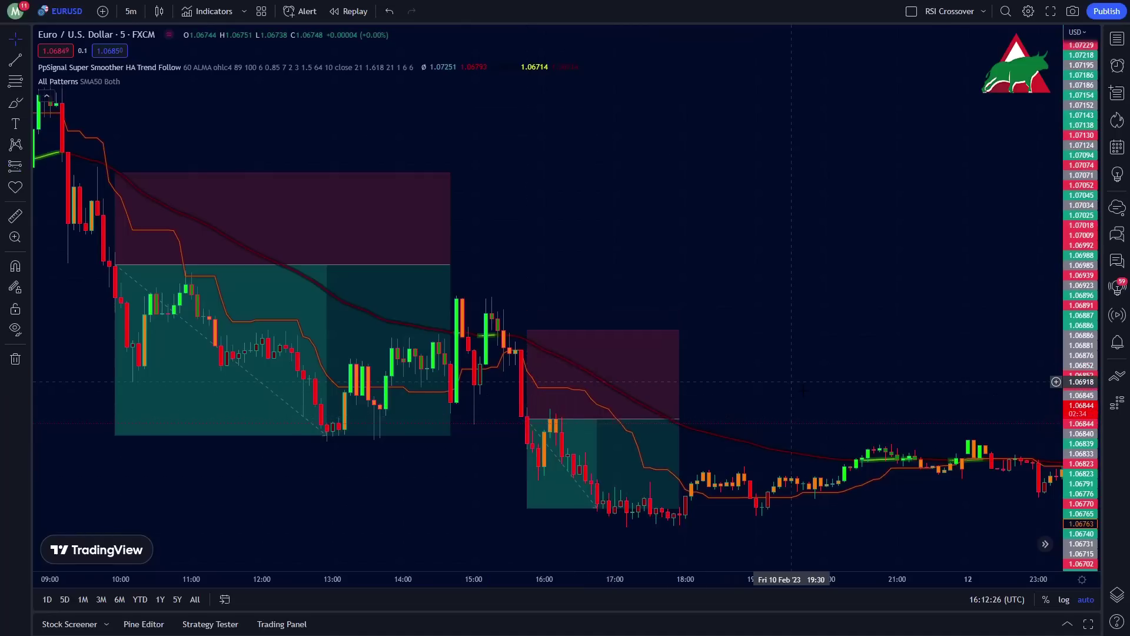
left_click(561, 356)
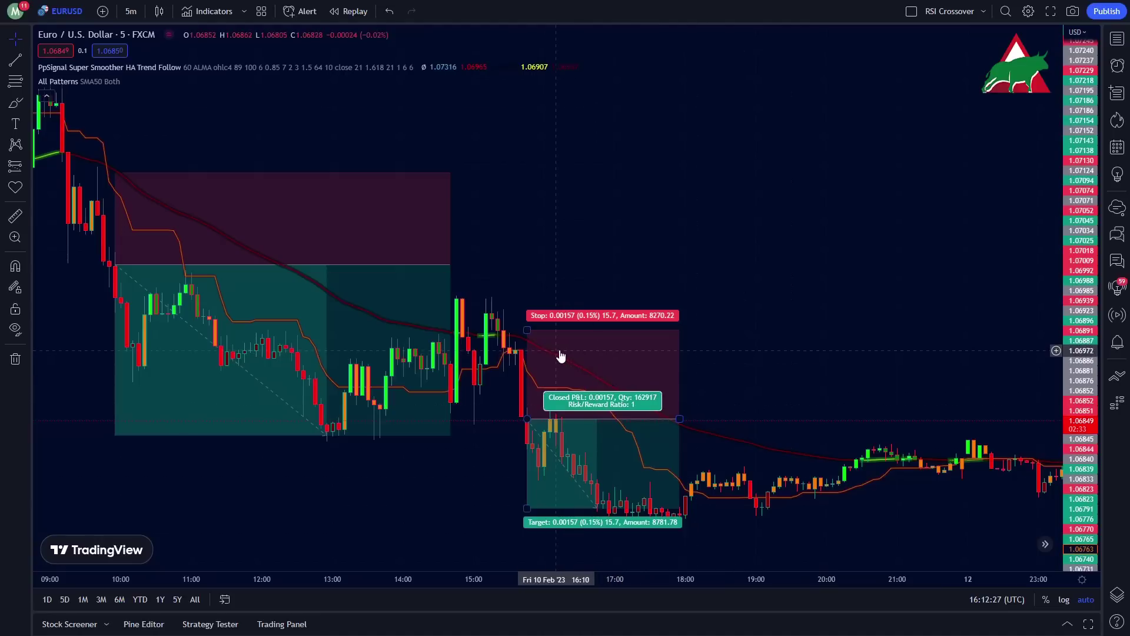
left_click(559, 356)
left_click_drag(529, 338, 531, 348)
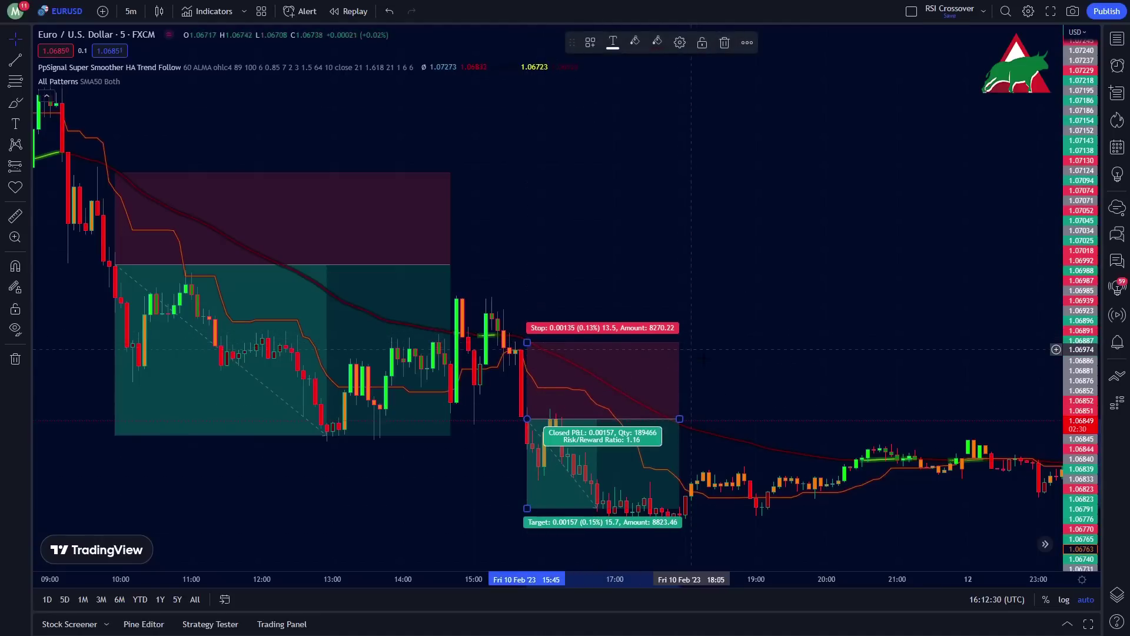
left_click(698, 349)
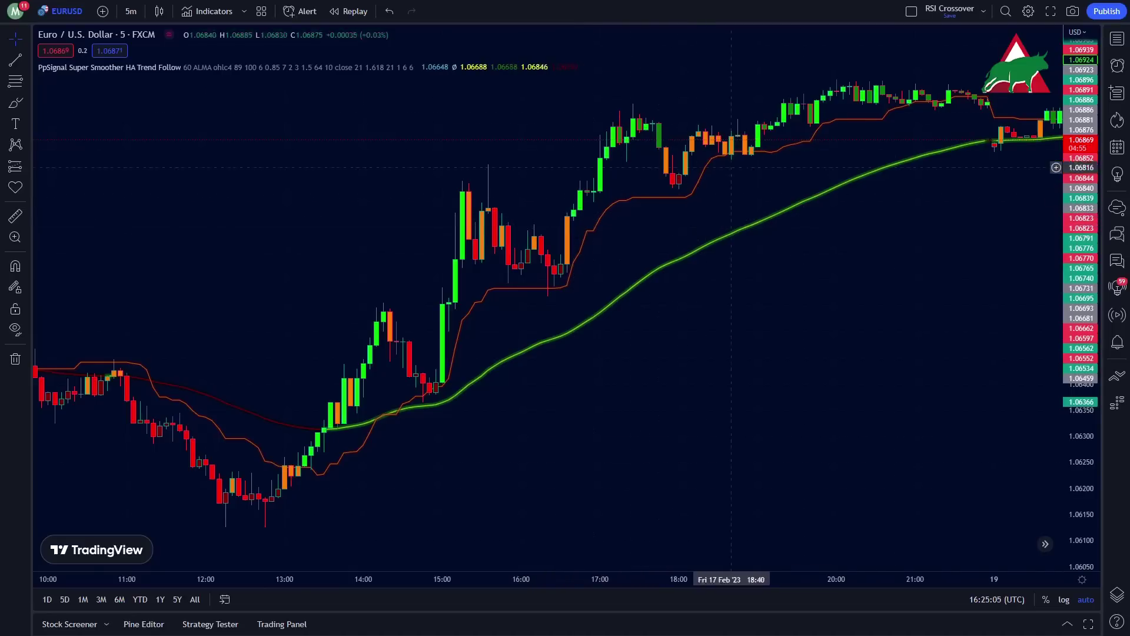
Mark a long at the breakout candle with a raised 2:1 target and stop just below entry.
left_click(449, 306)
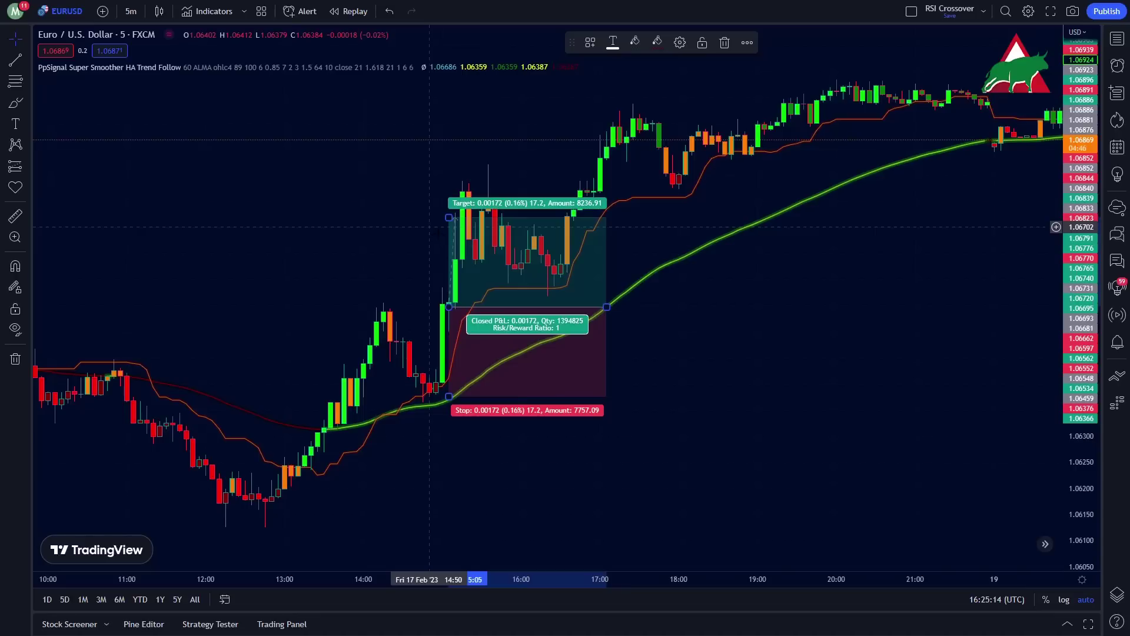
left_click_drag(449, 224, 454, 133)
left_click_drag(607, 307, 620, 307)
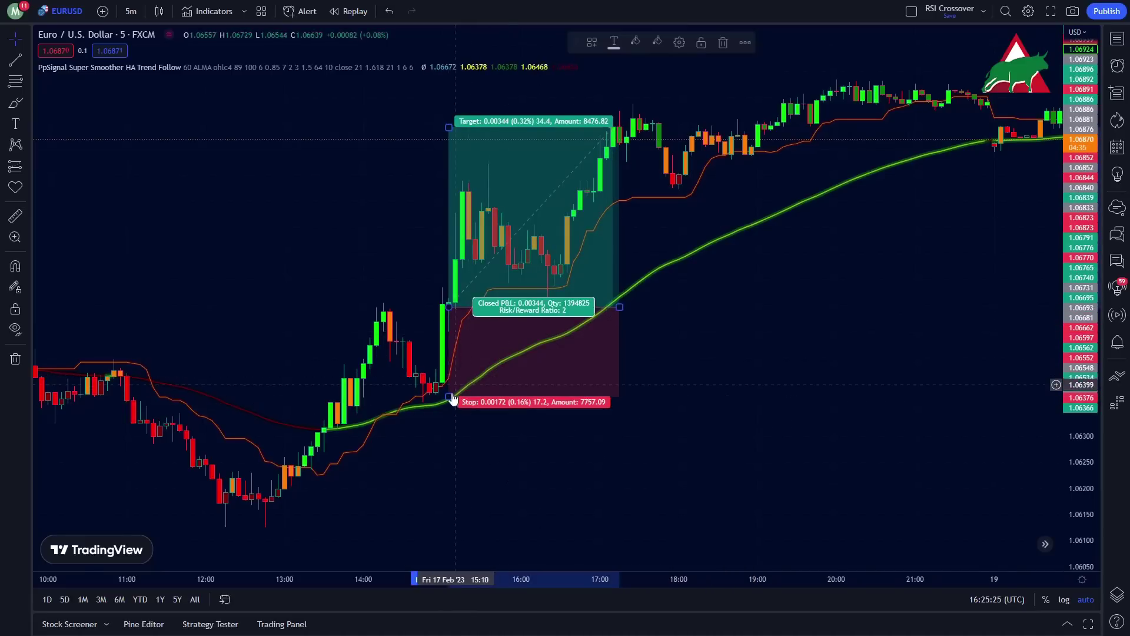
left_click_drag(449, 405, 452, 406)
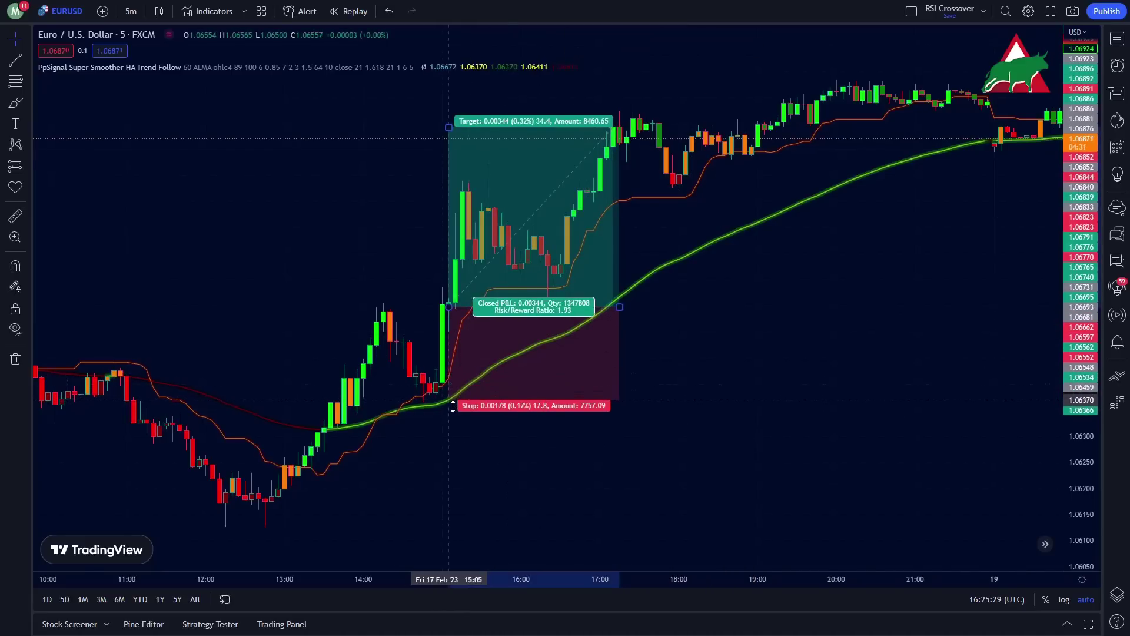
left_click(673, 389)
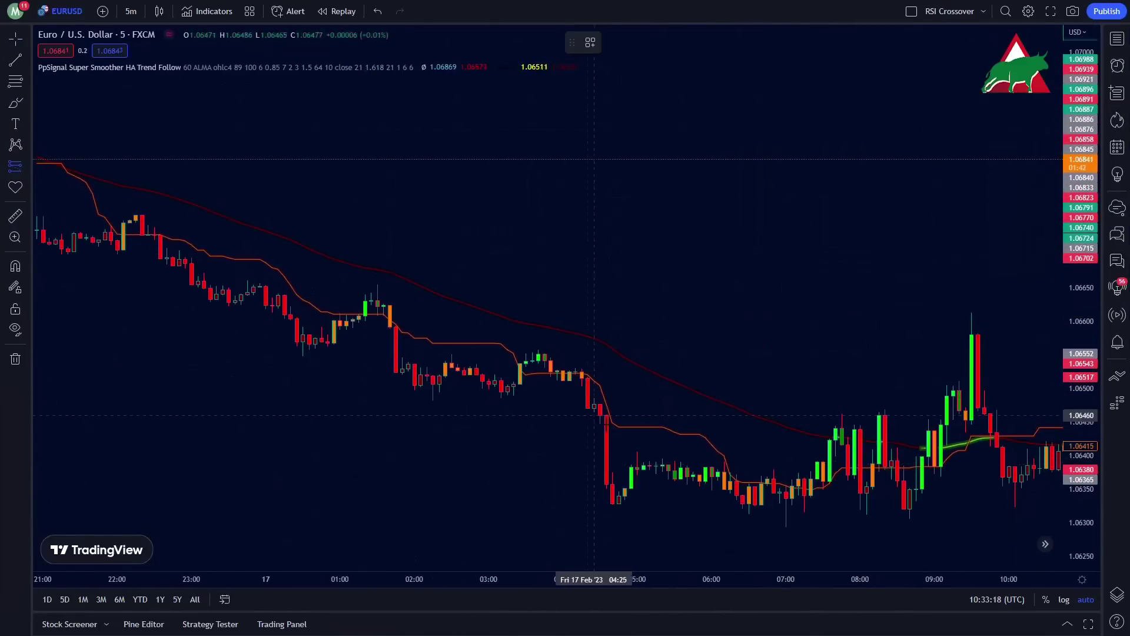
Pan back, lower a short's target, and add longs at 07:20 and the early 16 Feb rally.
left_click_drag(365, 447, 518, 447)
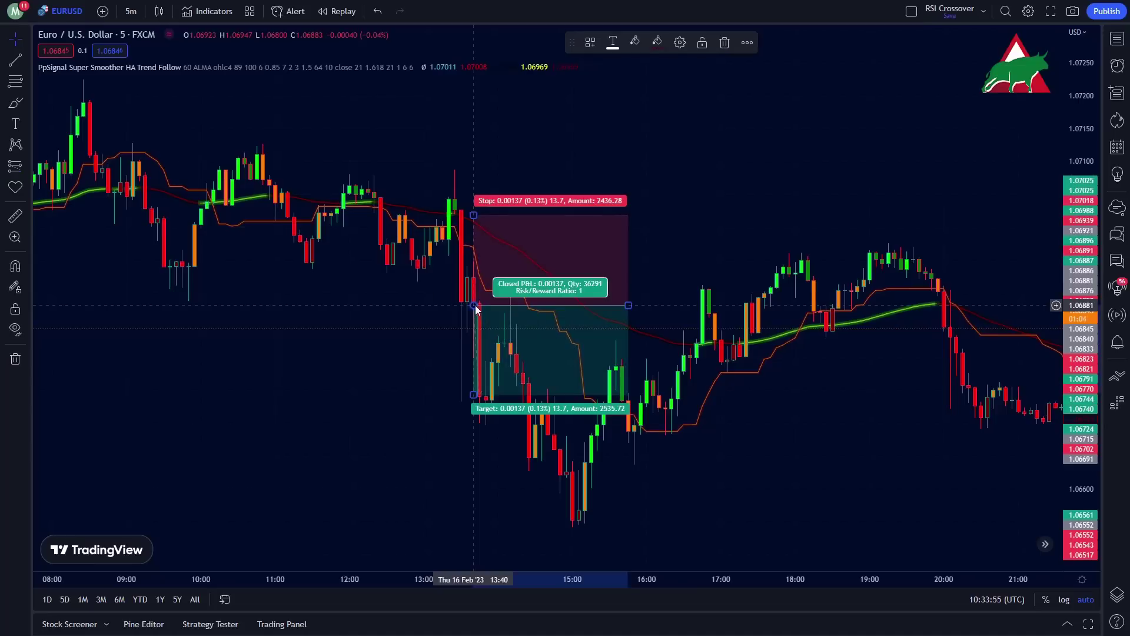
left_click_drag(482, 406, 482, 492)
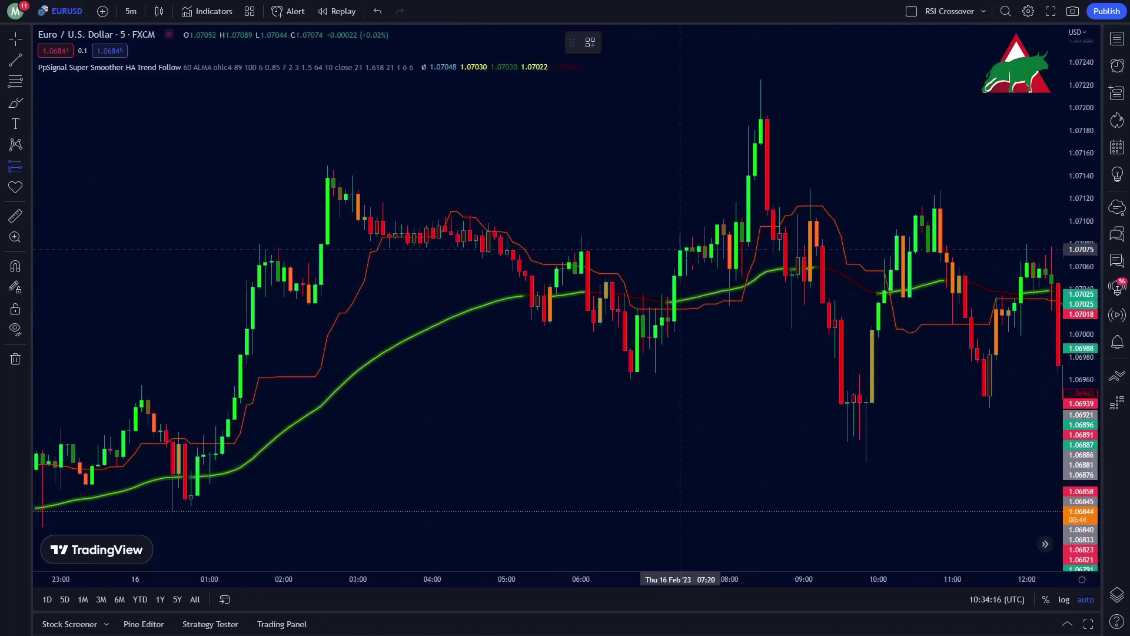
left_click(681, 255)
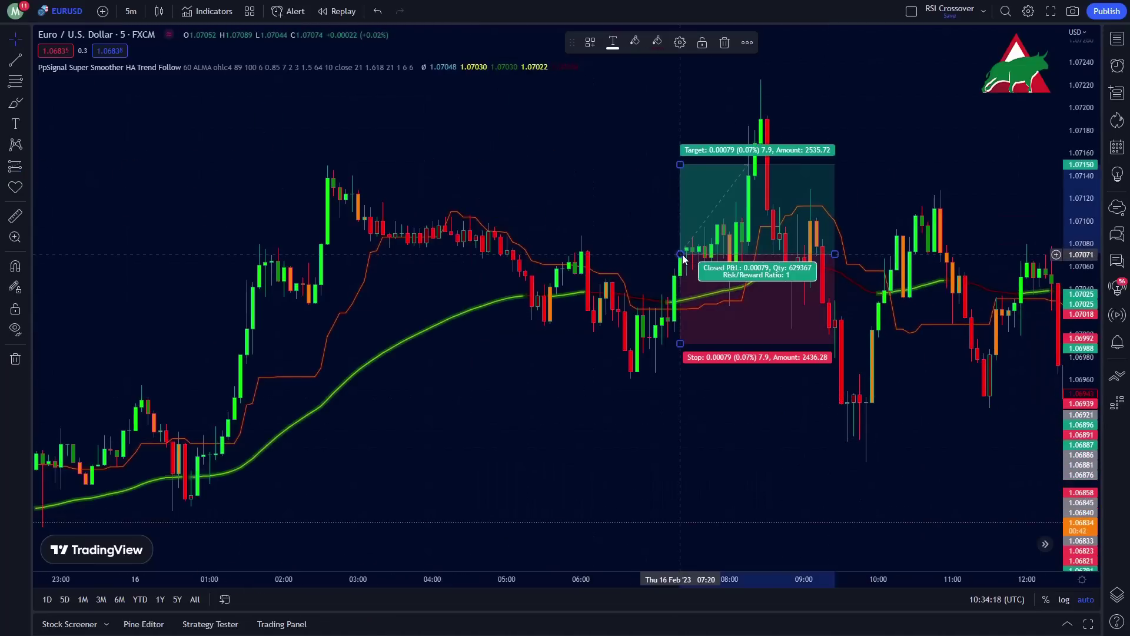
left_click(231, 424)
left_click_drag(231, 318, 233, 177)
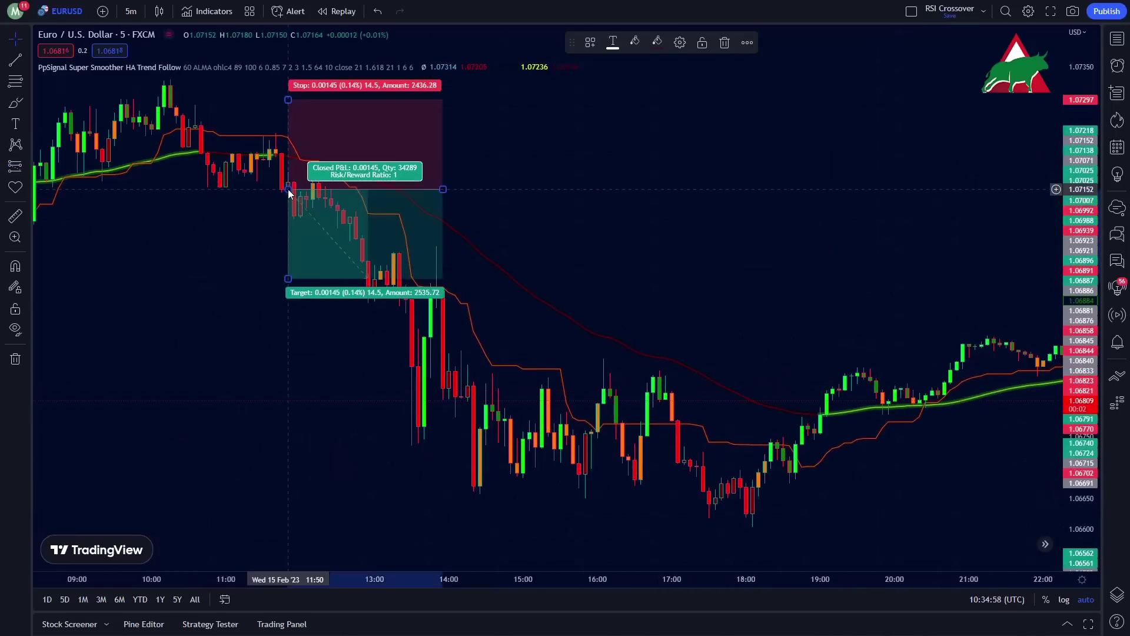
left_click_drag(285, 295, 298, 366)
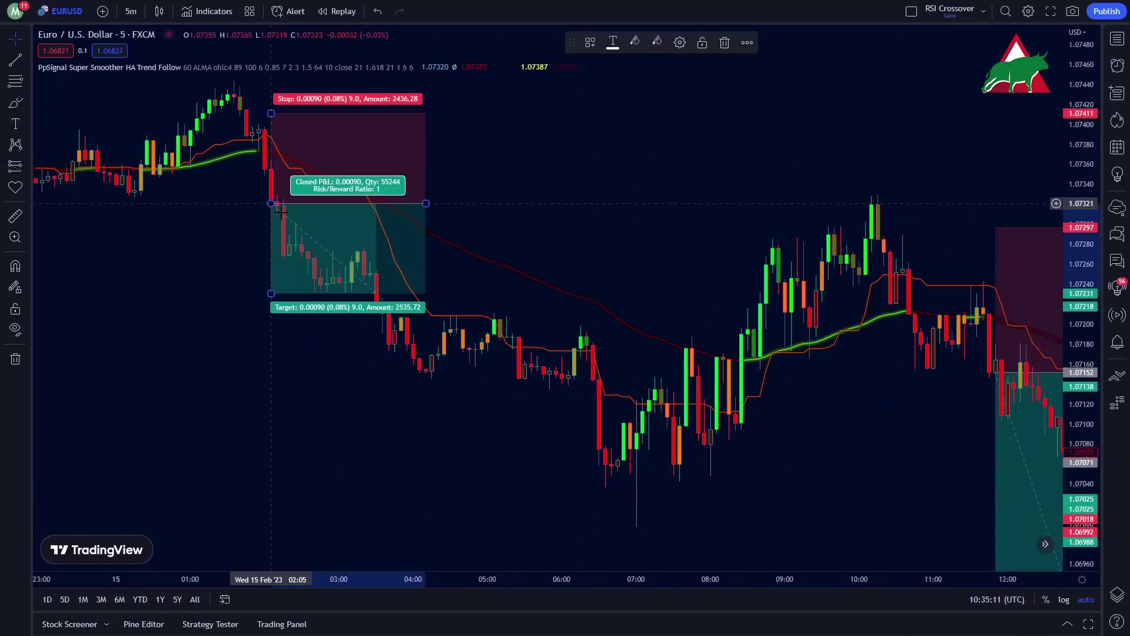
left_click_drag(270, 293, 306, 373)
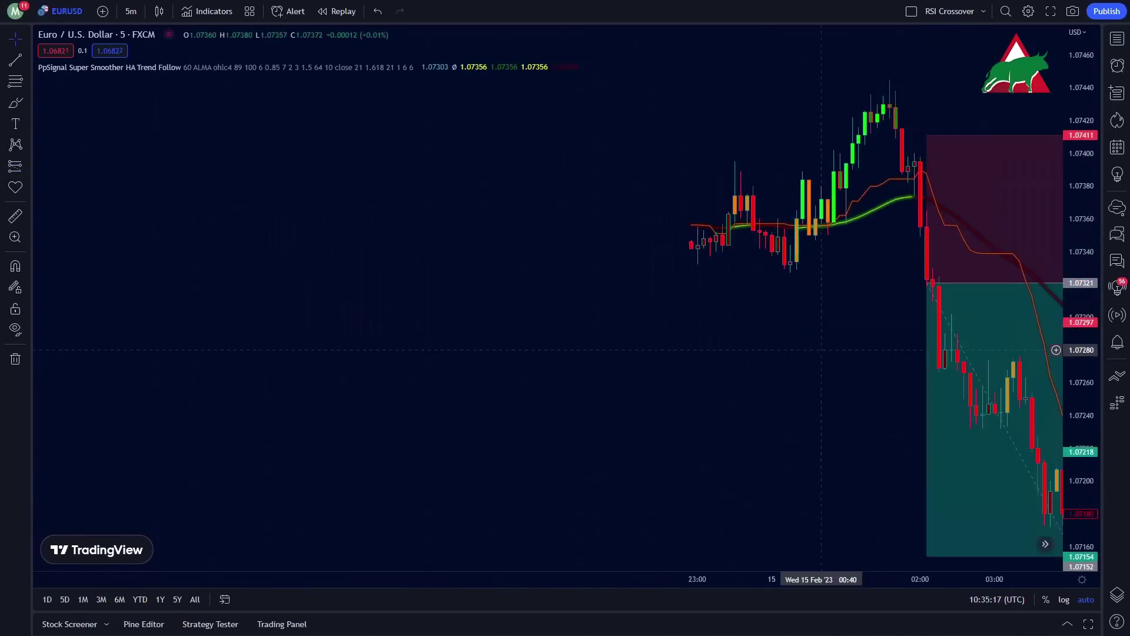
On 14 Feb, place long trades at 12:45 and 23:30, adjusting the latter's target.
left_click(543, 433)
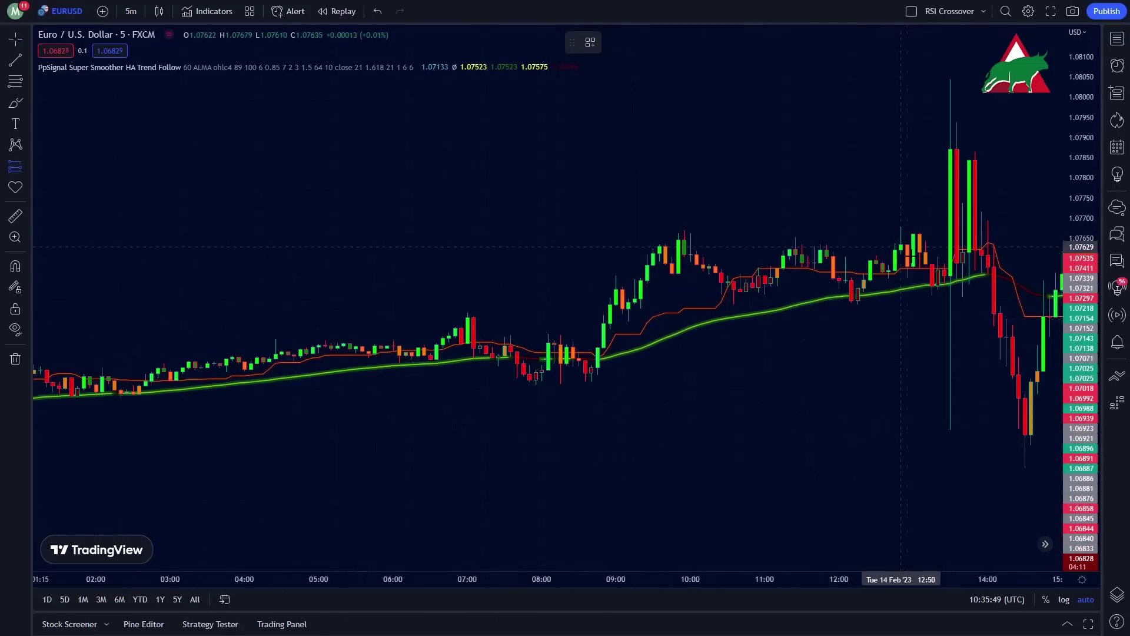
left_click(895, 247)
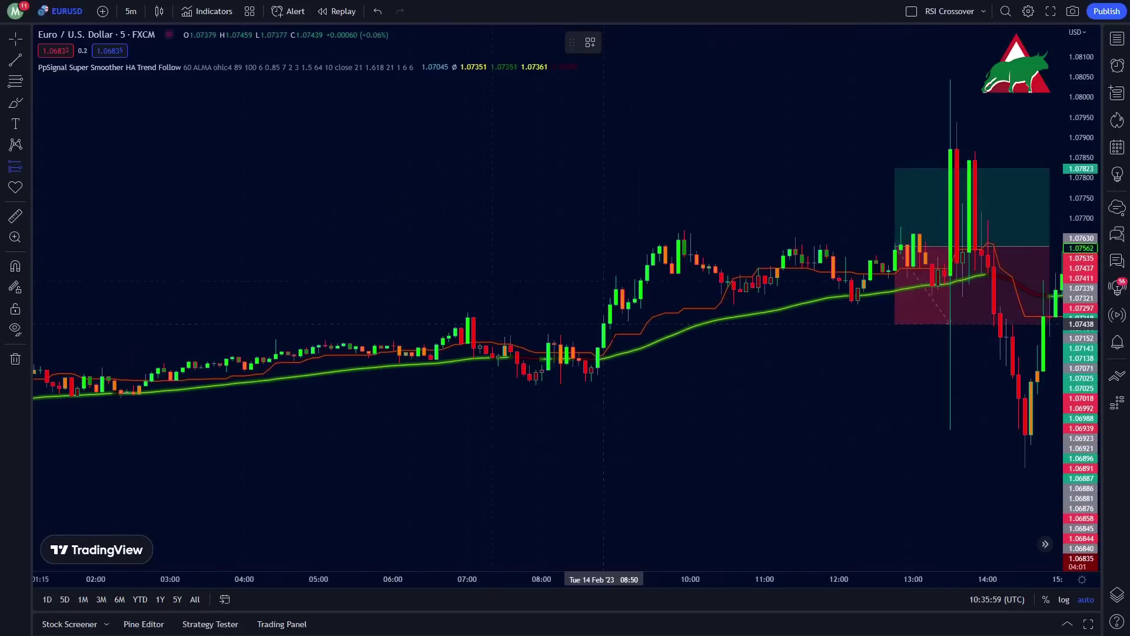
left_click(603, 324)
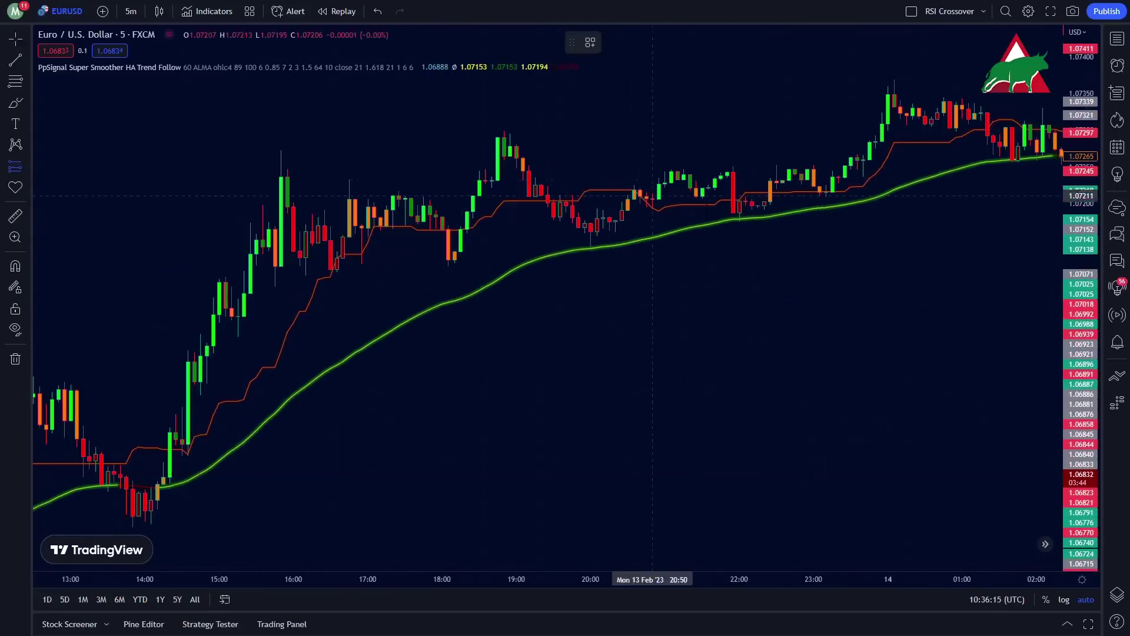
left_click(852, 165)
left_click_drag(858, 71, 859, 94)
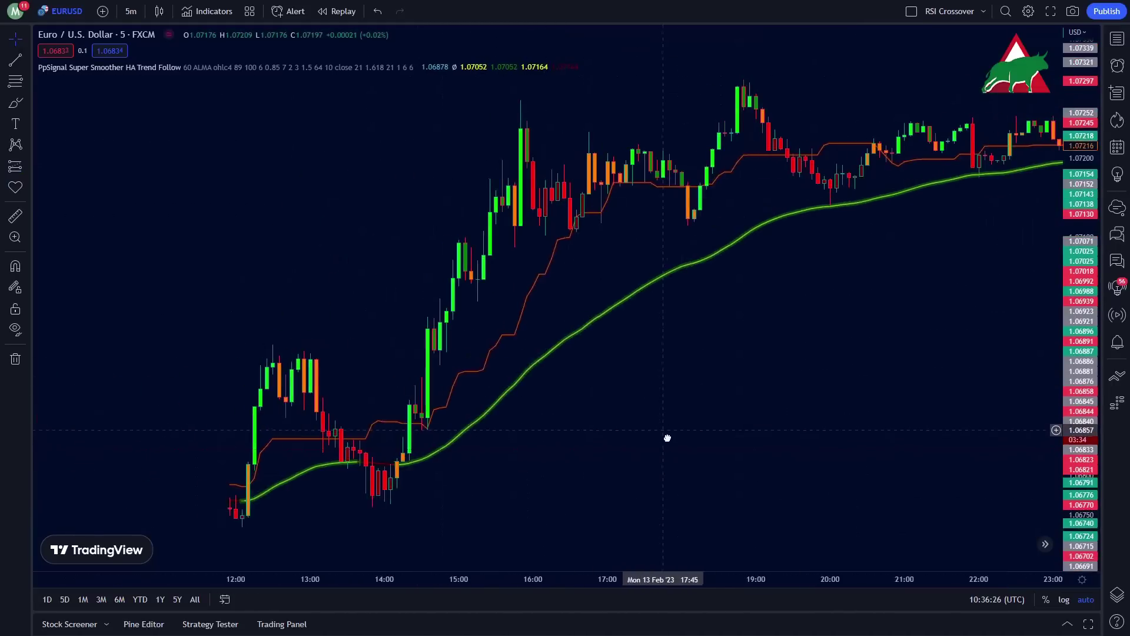
Add longs at 18:20 extended to their exit, at 14:40, and another with a raised target.
left_click(707, 156)
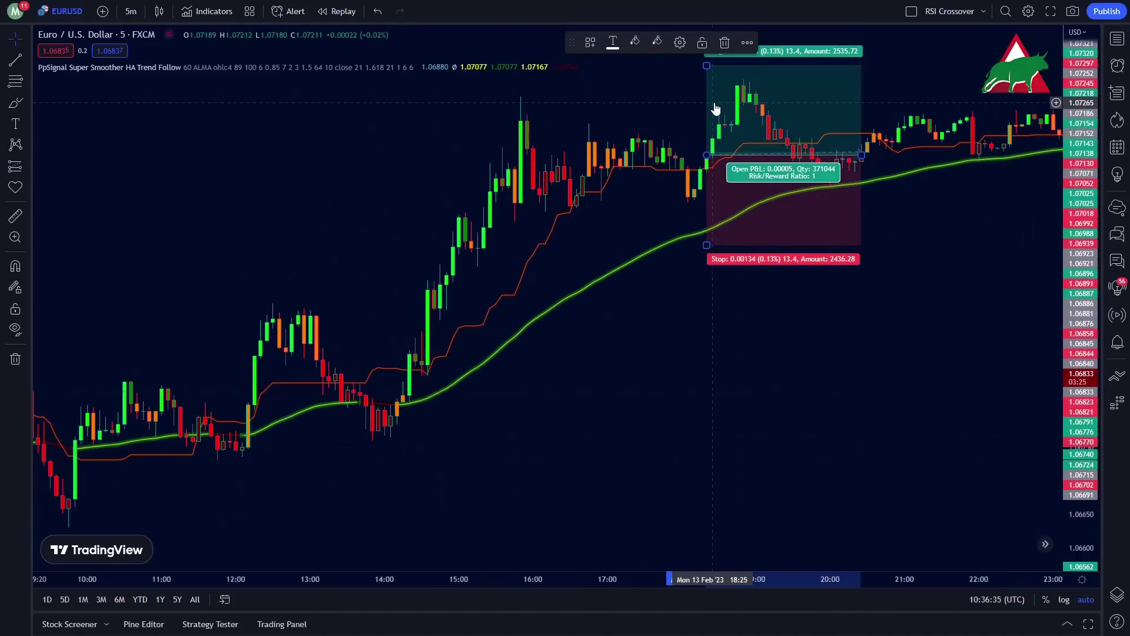
left_click_drag(861, 155, 1059, 155)
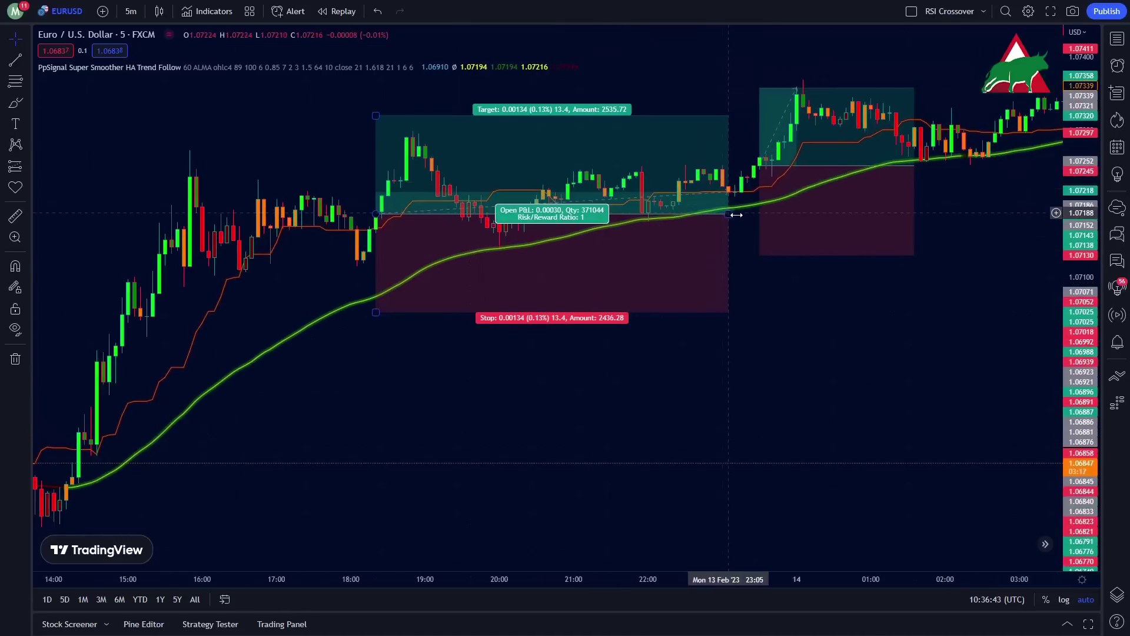
left_click_drag(736, 215, 807, 214)
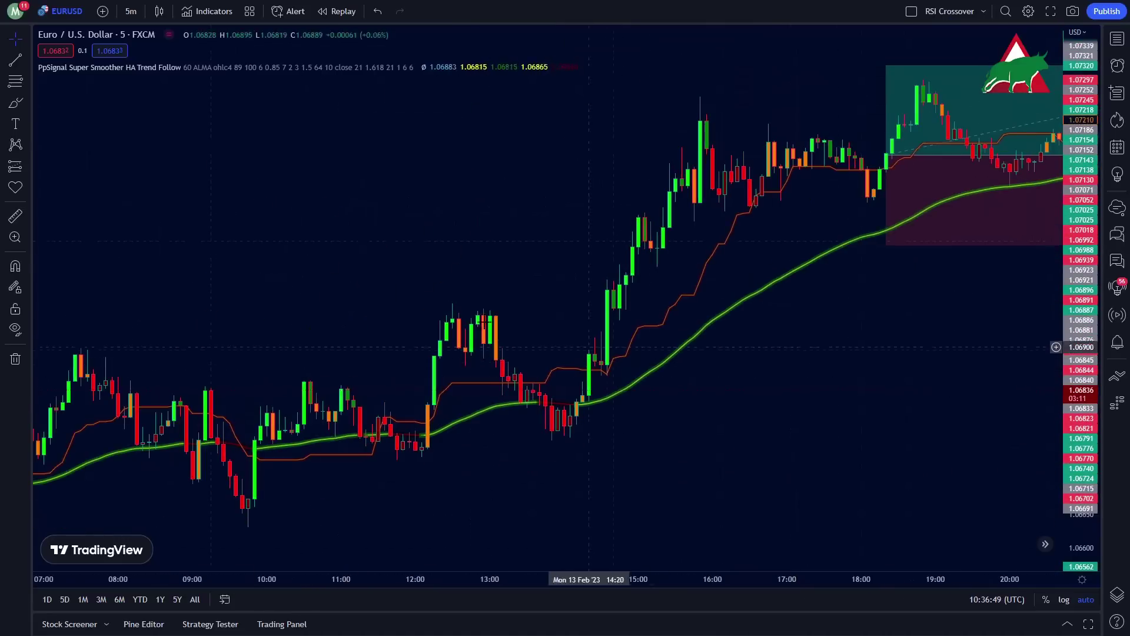
left_click(613, 290)
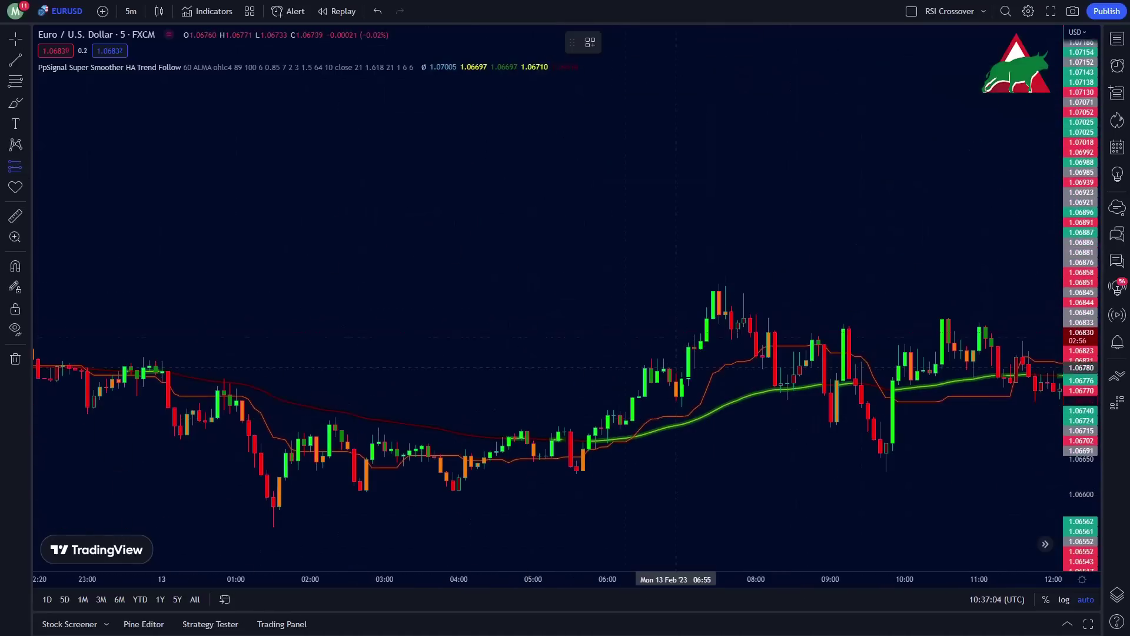
left_click(629, 420)
left_click_drag(630, 349, 630, 291)
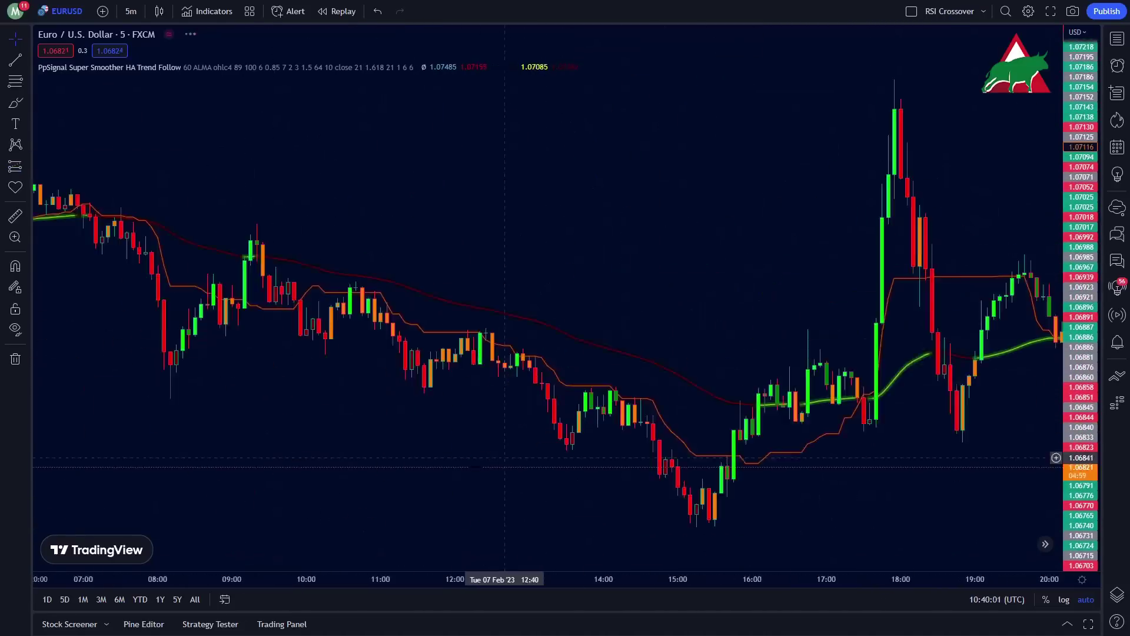
Pan the 5-minute chart back through earlier EURUSD history to review past position boxes.
left_click_drag(500, 477, 261, 476)
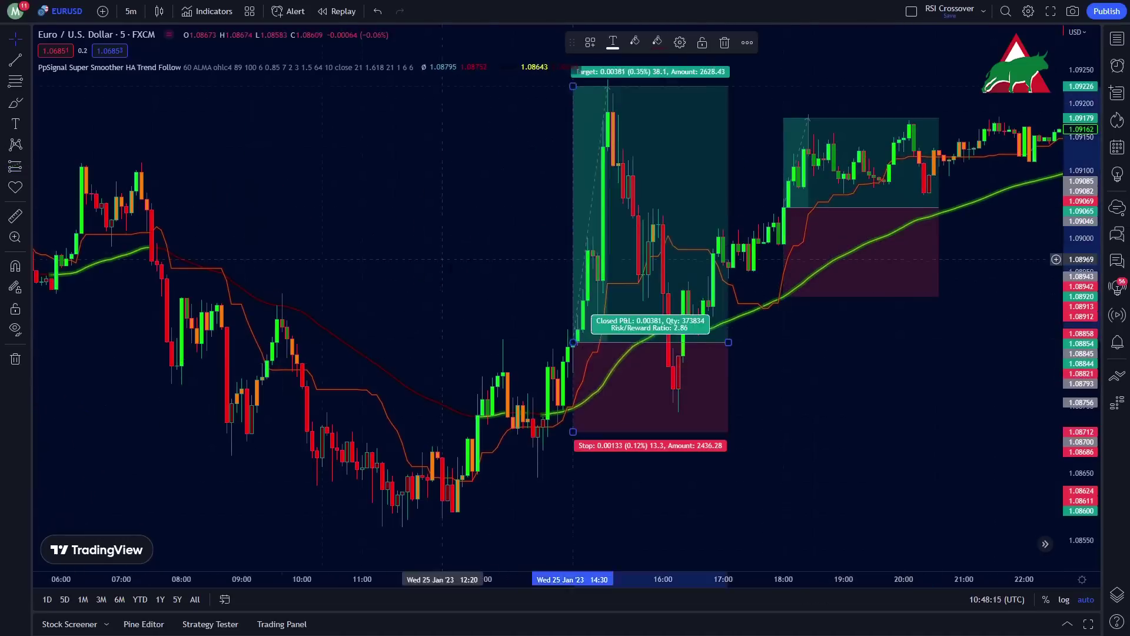
left_click_drag(442, 259, 736, 259)
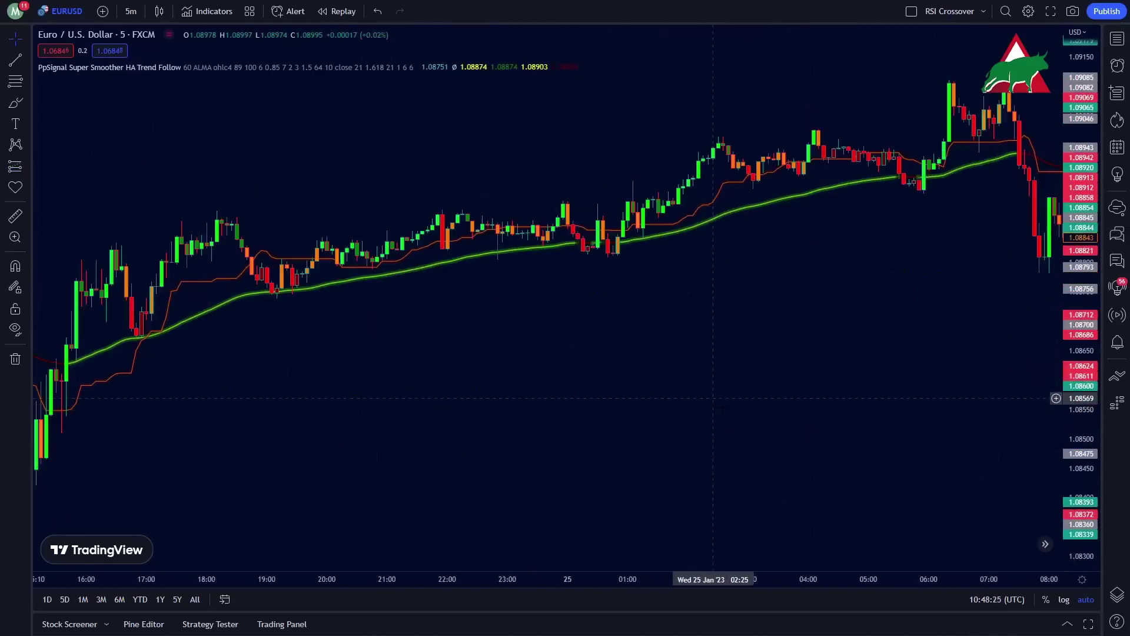
left_click_drag(148, 412, 553, 432)
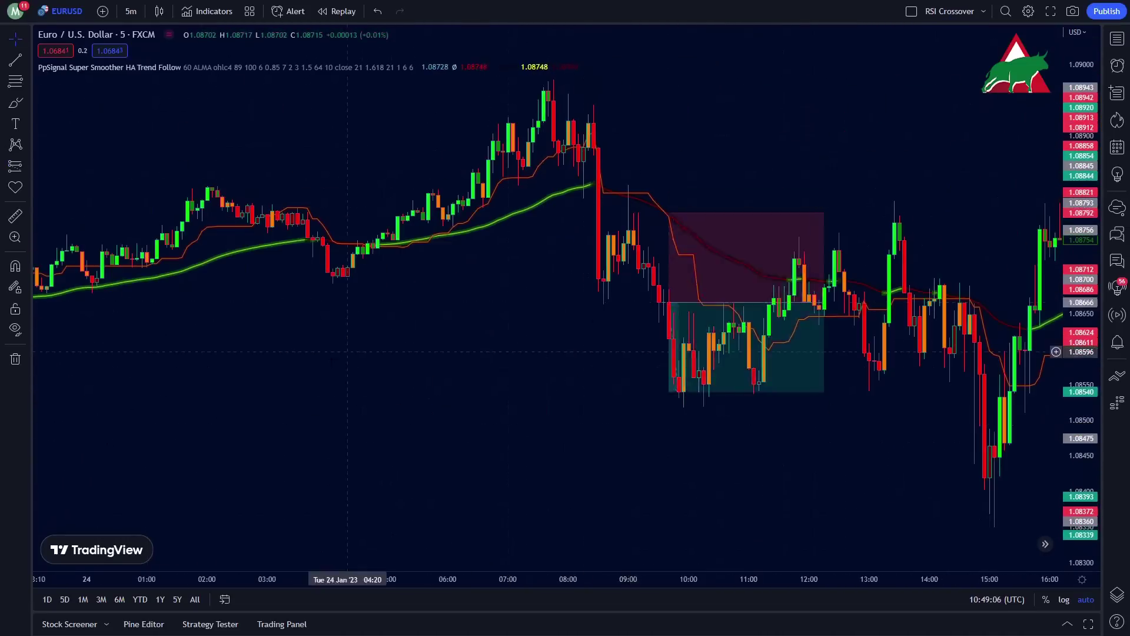
left_click_drag(347, 294, 765, 306)
left_click_drag(971, 306, 529, 424)
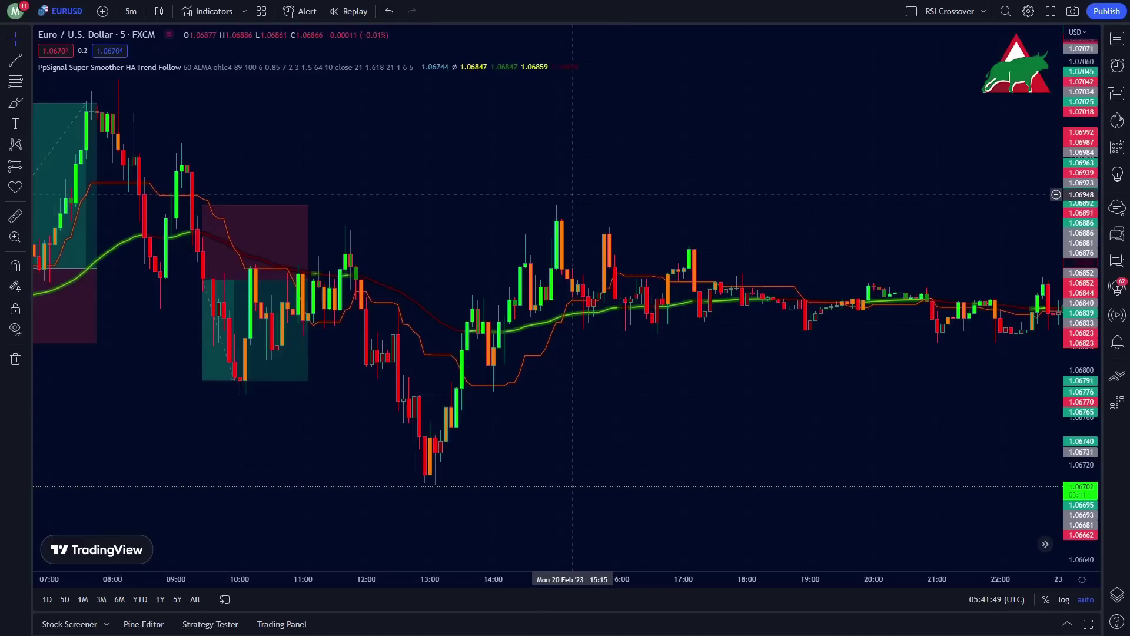
Search 'bollinger + Rsi' and add the Bollinger + RSI, Double Strategy (by ChartArt) v1.1.
left_click(212, 12)
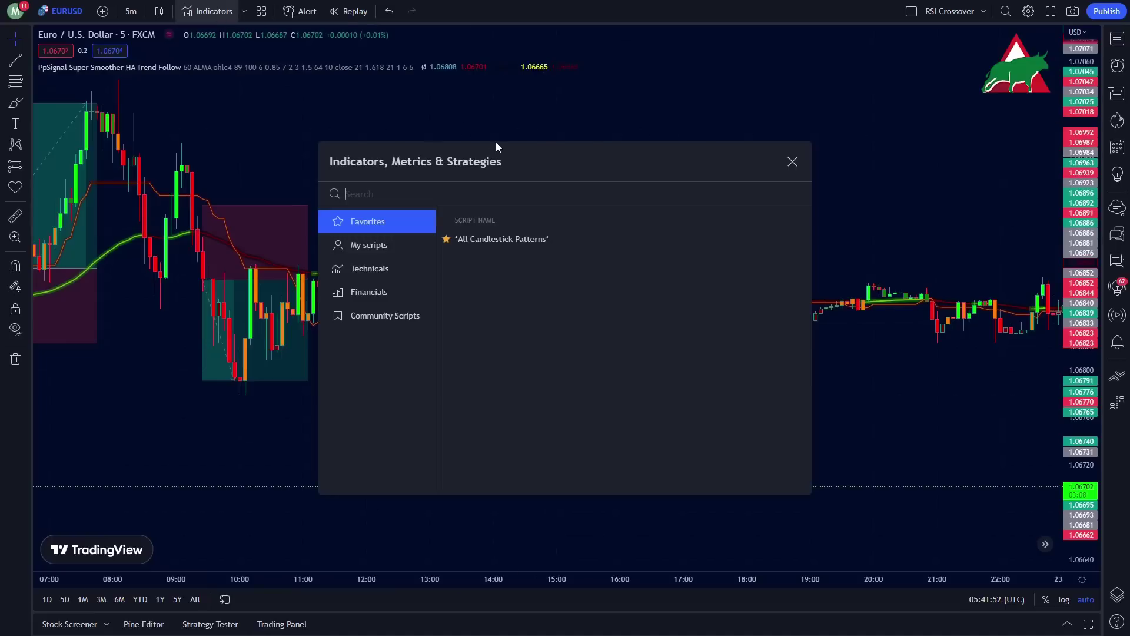
type("bollinger")
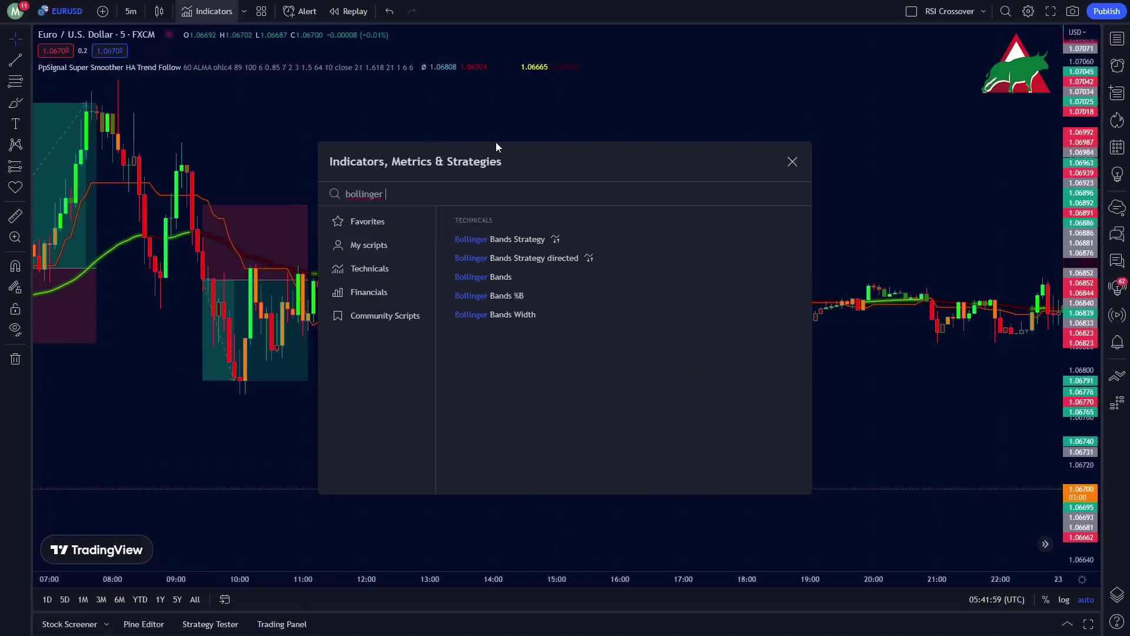
type(" + Rsi")
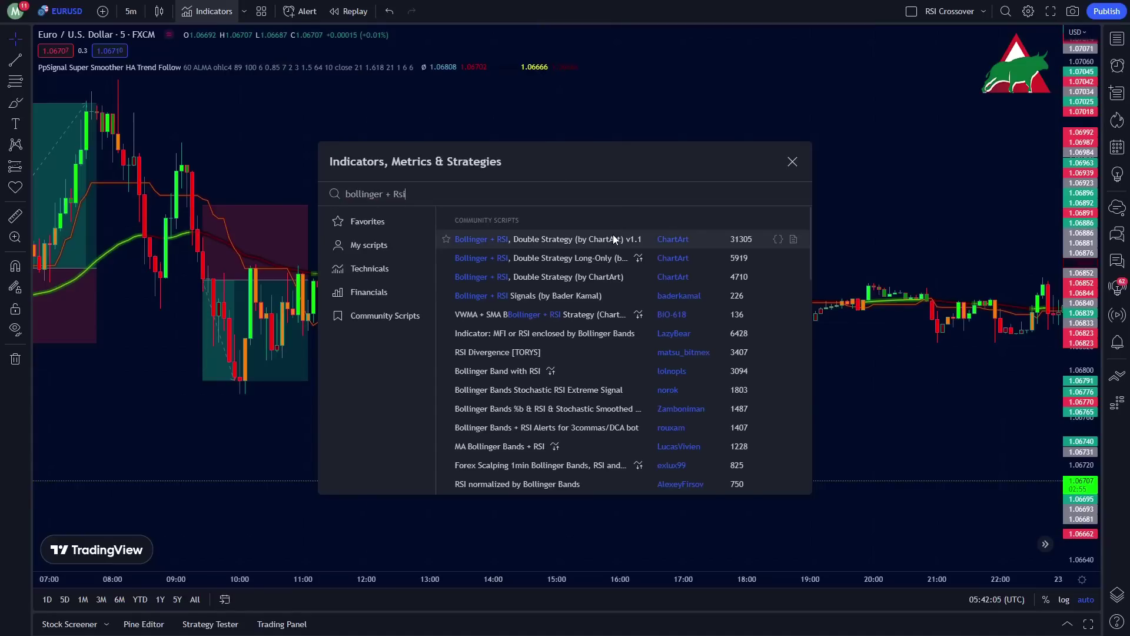
left_click(612, 234)
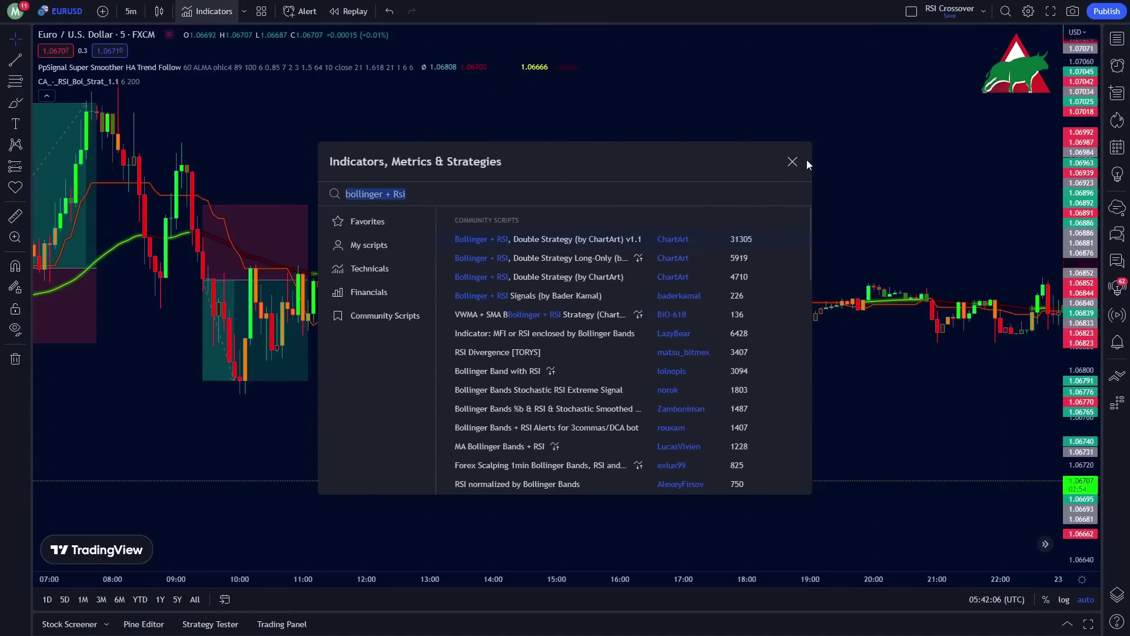
left_click(792, 161)
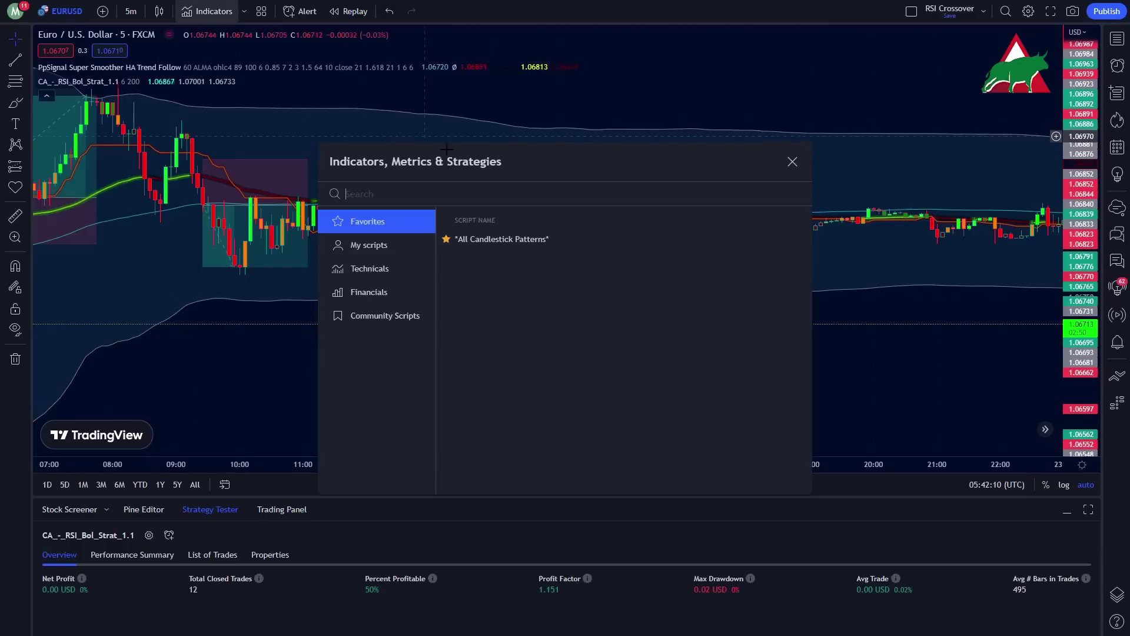
Search 'rsi + backlight' and add the RSI overbought/oversold indicator pane.
type("si + backlight")
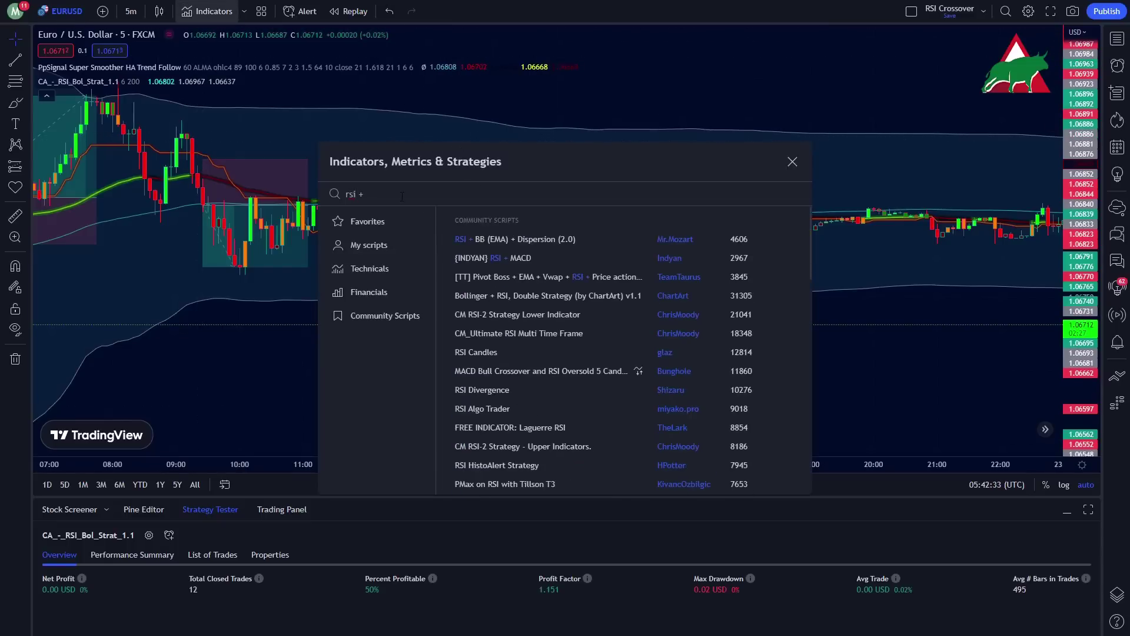
left_click(588, 242)
key("Escape")
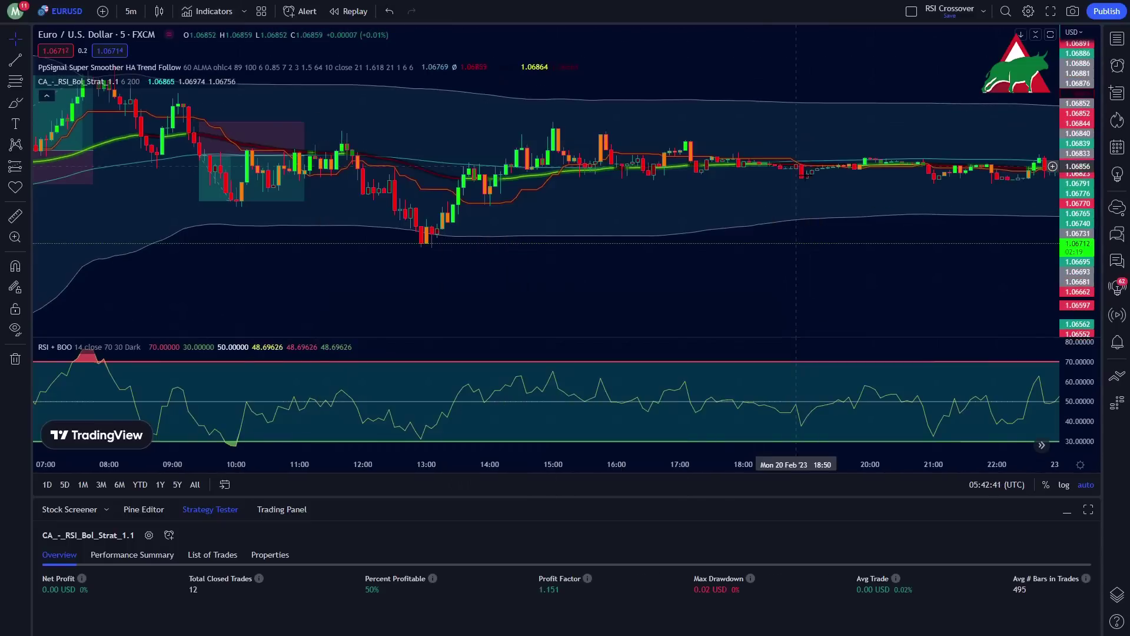
scroll(590, 267, "right", 5)
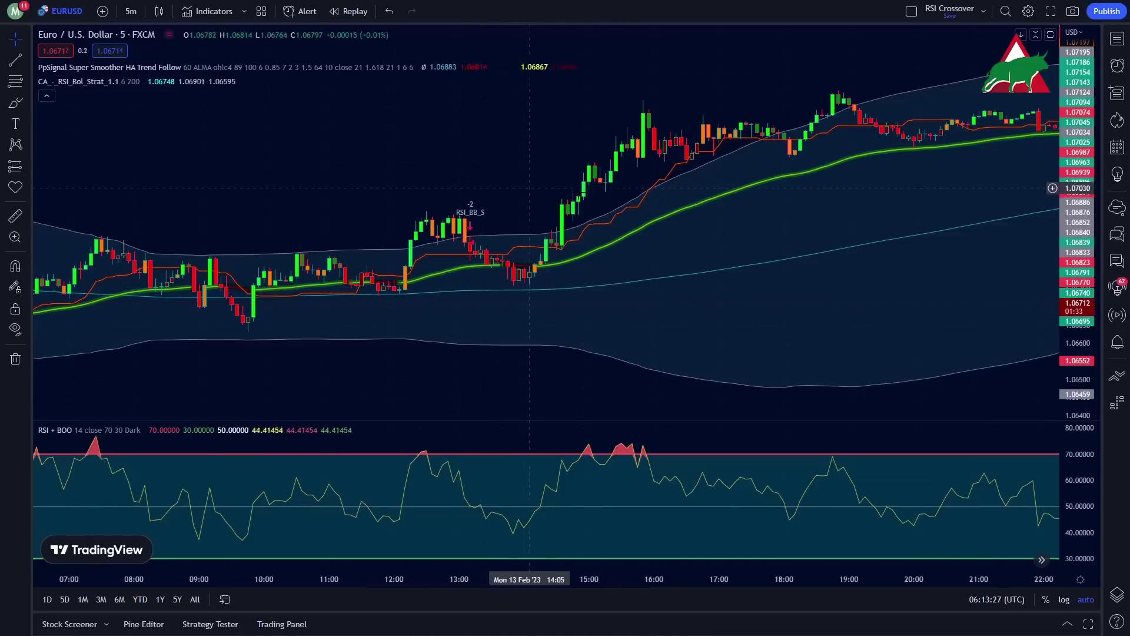
Hide and re-show the Bollinger + RSI strategy bands, then collapse the Strategy Tester panel.
left_click(481, 296)
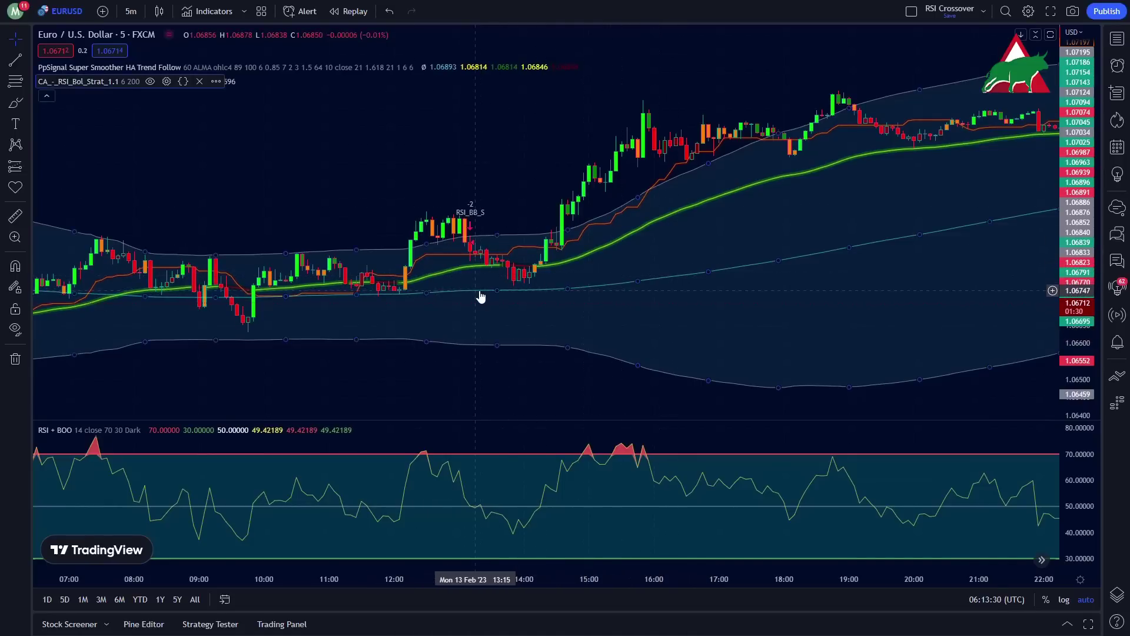
left_click(150, 81)
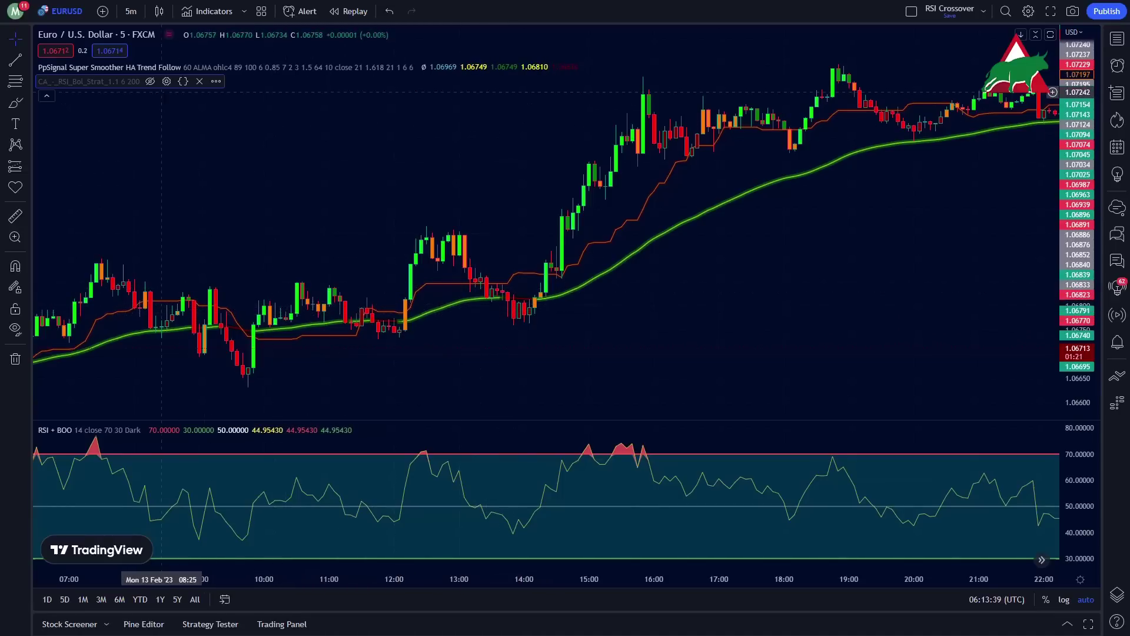
left_click(150, 81)
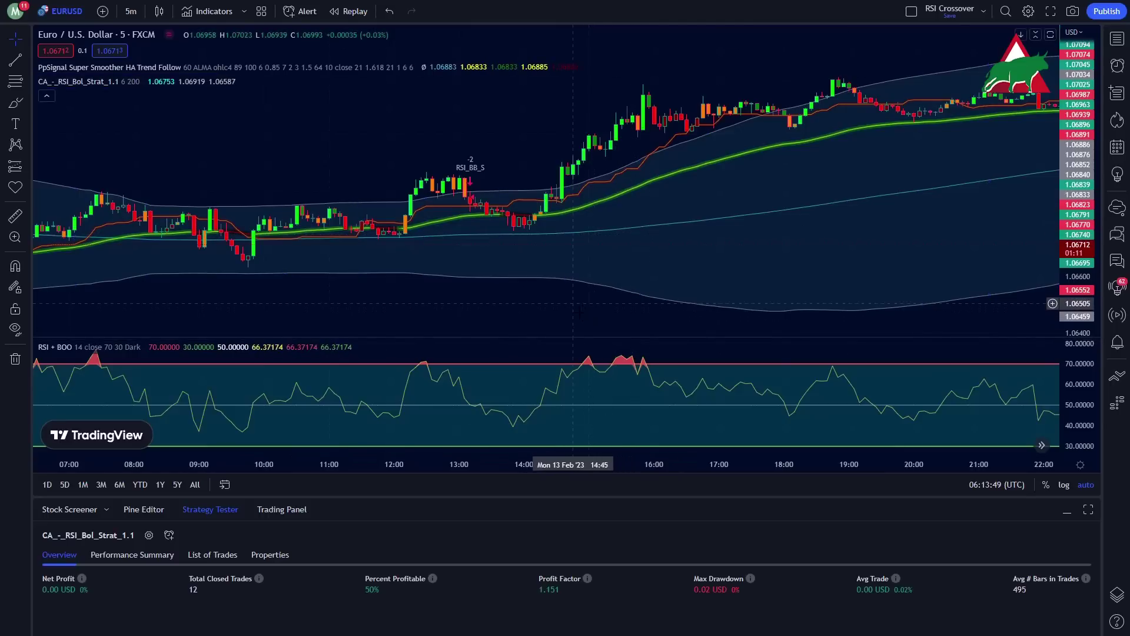
left_click(1065, 515)
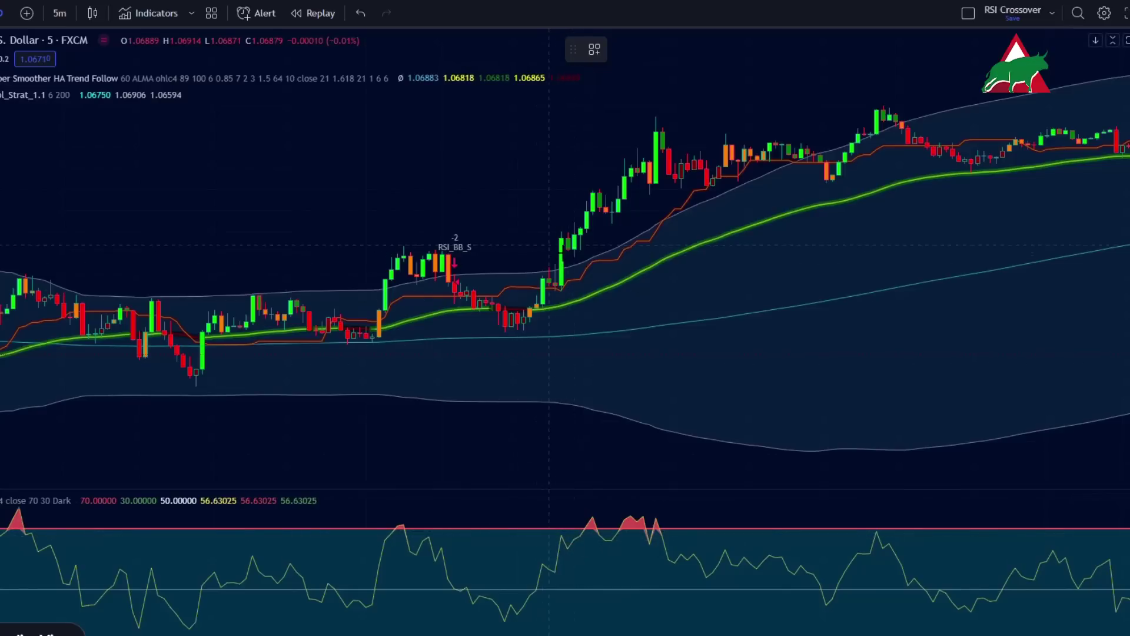
Place a long position at the breakout candle, raise its target to about 1.93 risk/reward, and pan back.
left_click(561, 239)
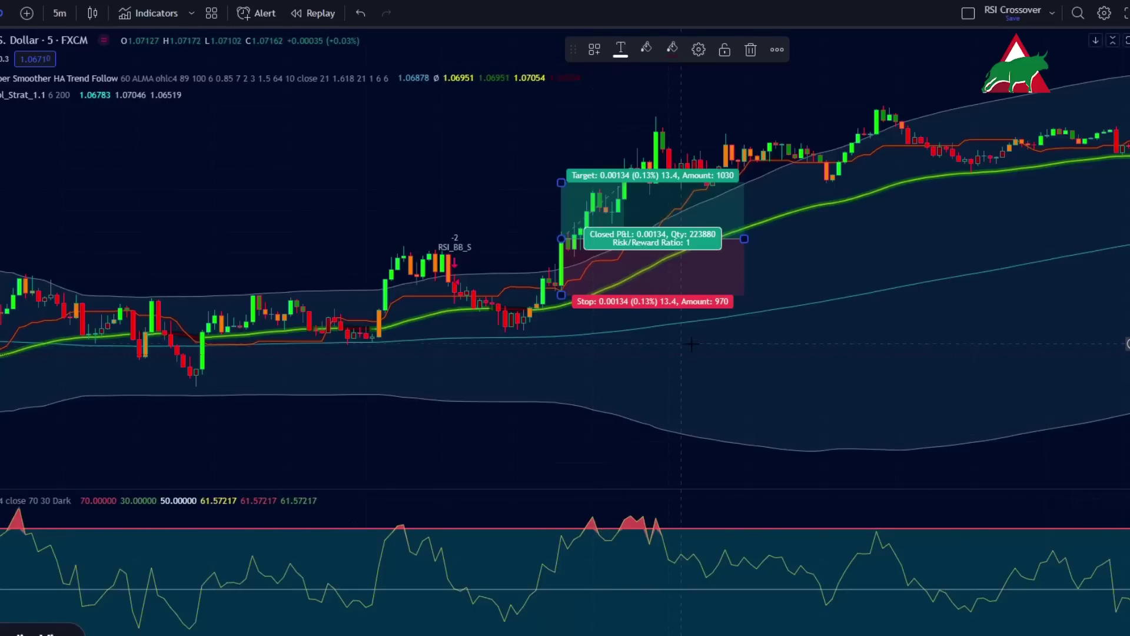
left_click_drag(562, 186, 561, 136)
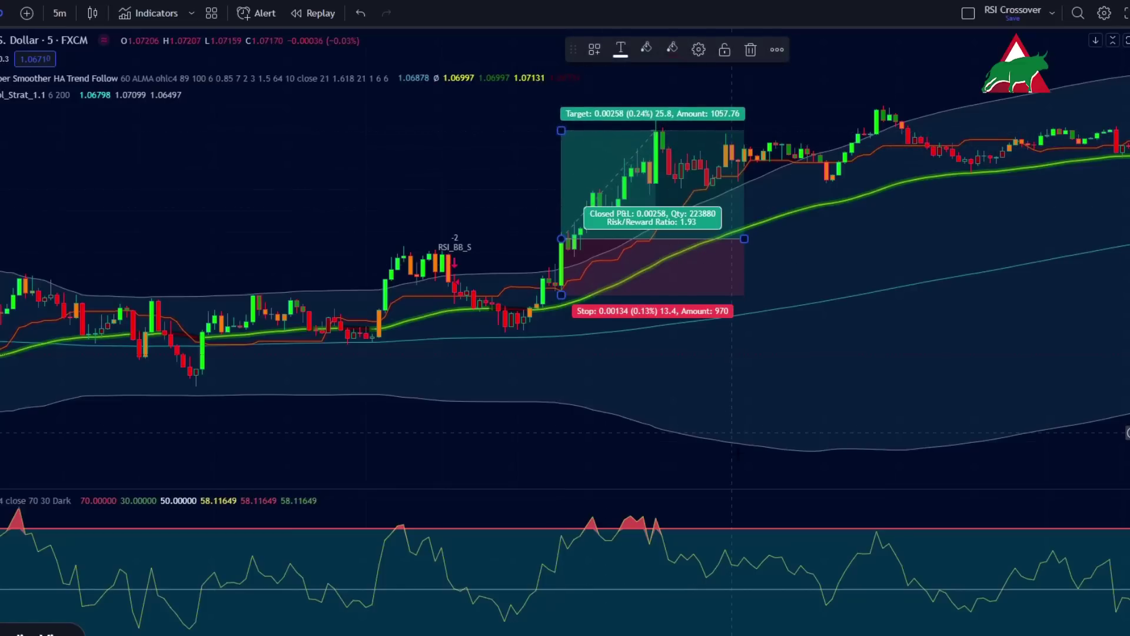
left_click_drag(738, 468, 474, 476)
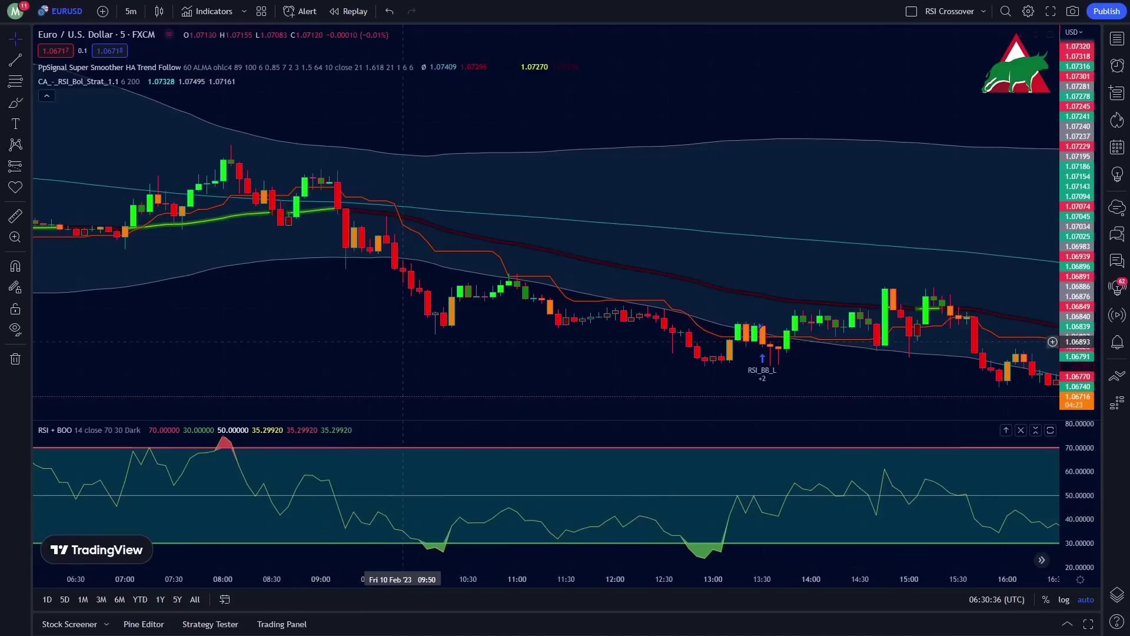
Place a short position at the 09:15 red candle, stop 0.00194 above, target 0.00245 below.
left_click(346, 246)
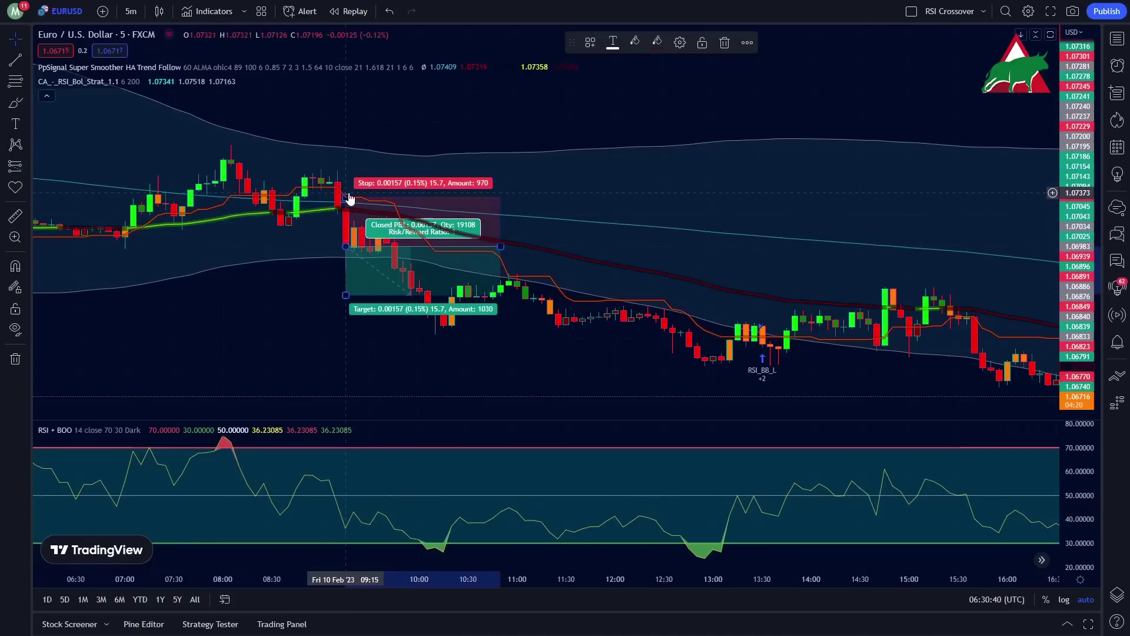
left_click_drag(348, 193, 346, 186)
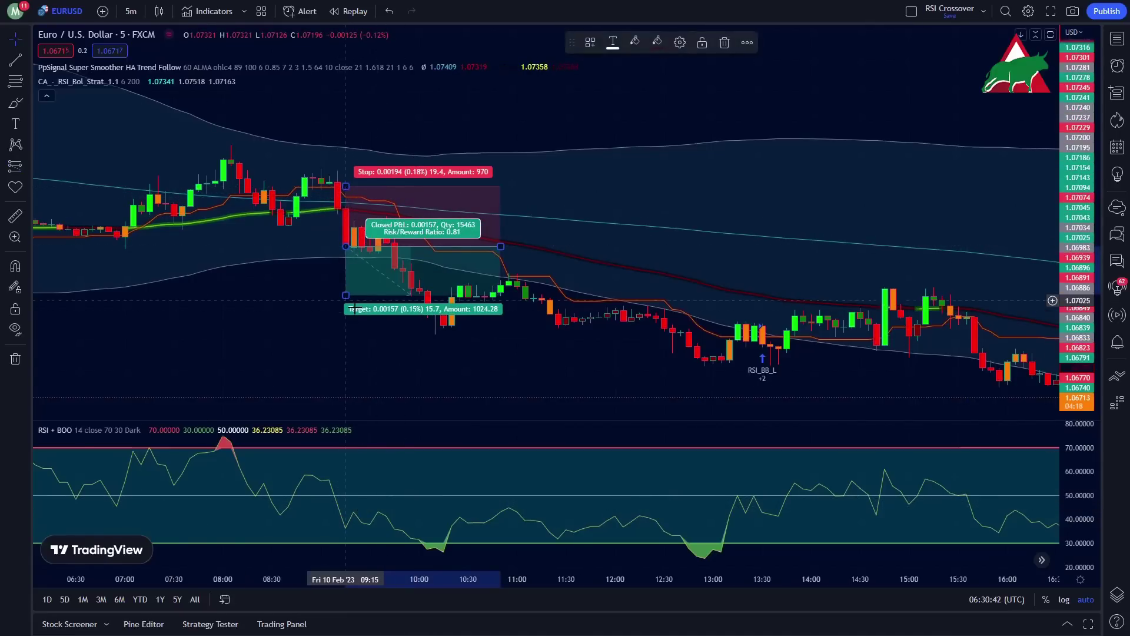
left_click_drag(347, 300, 348, 328)
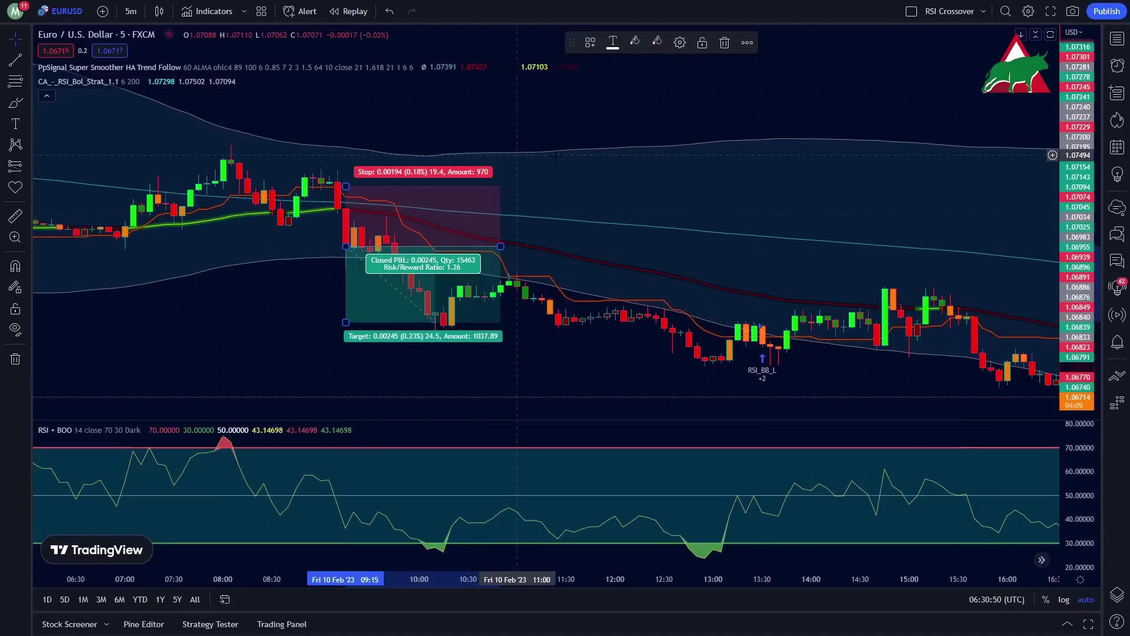
Center the short trade on the chart and check its 1.26 risk/reward result.
left_click(607, 369)
left_click_drag(582, 401, 504, 383)
left_click(390, 268)
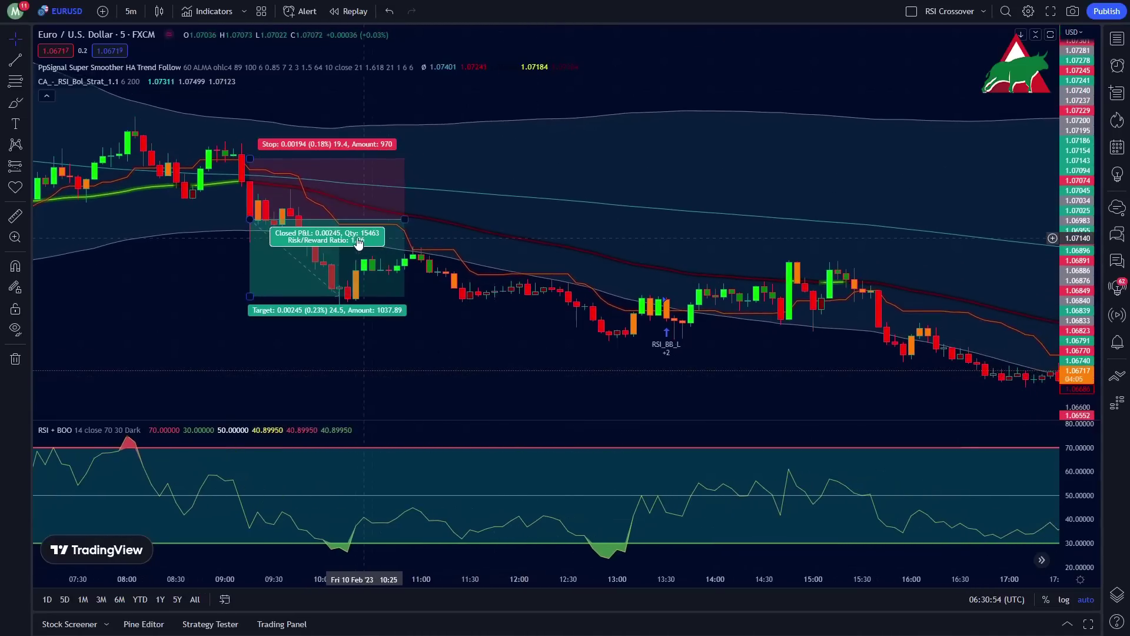
left_click(430, 338)
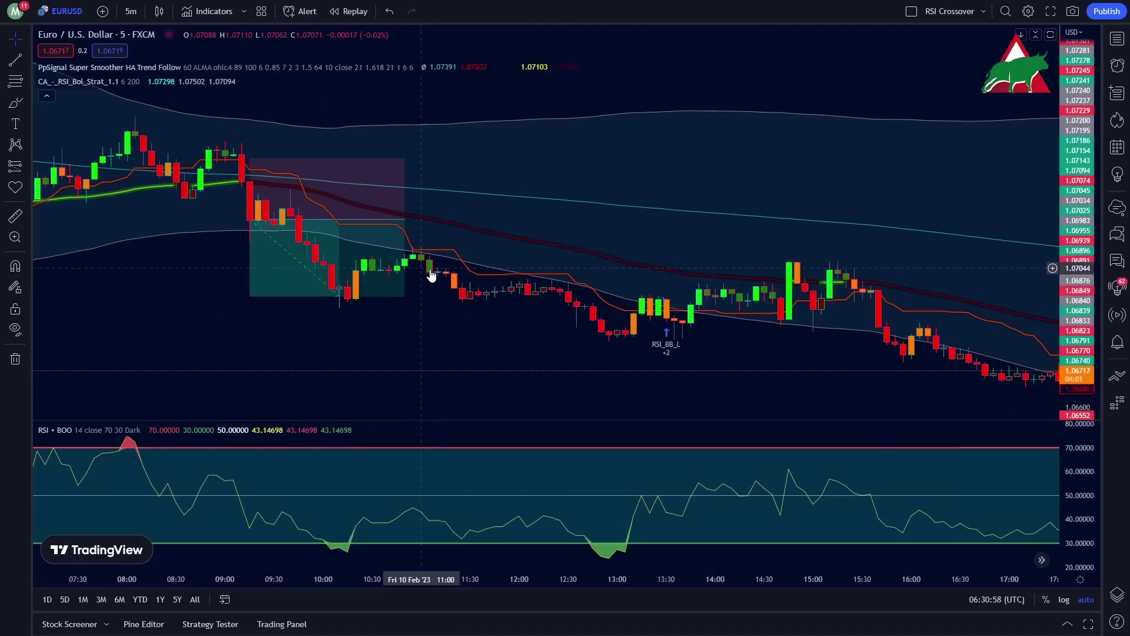
left_click(391, 264)
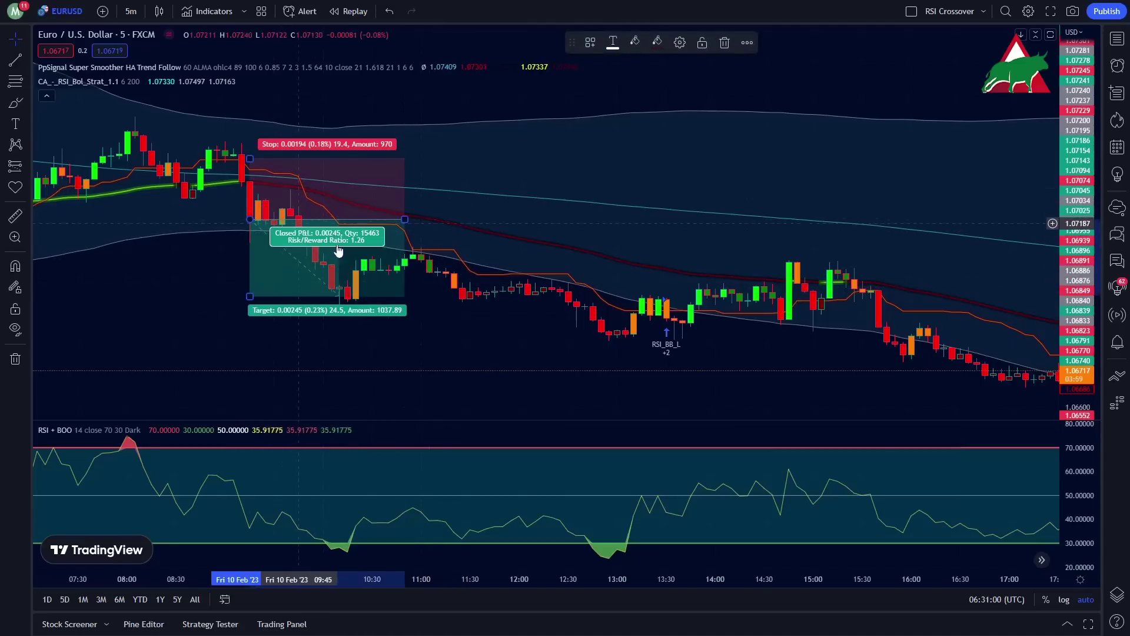
left_click(430, 366)
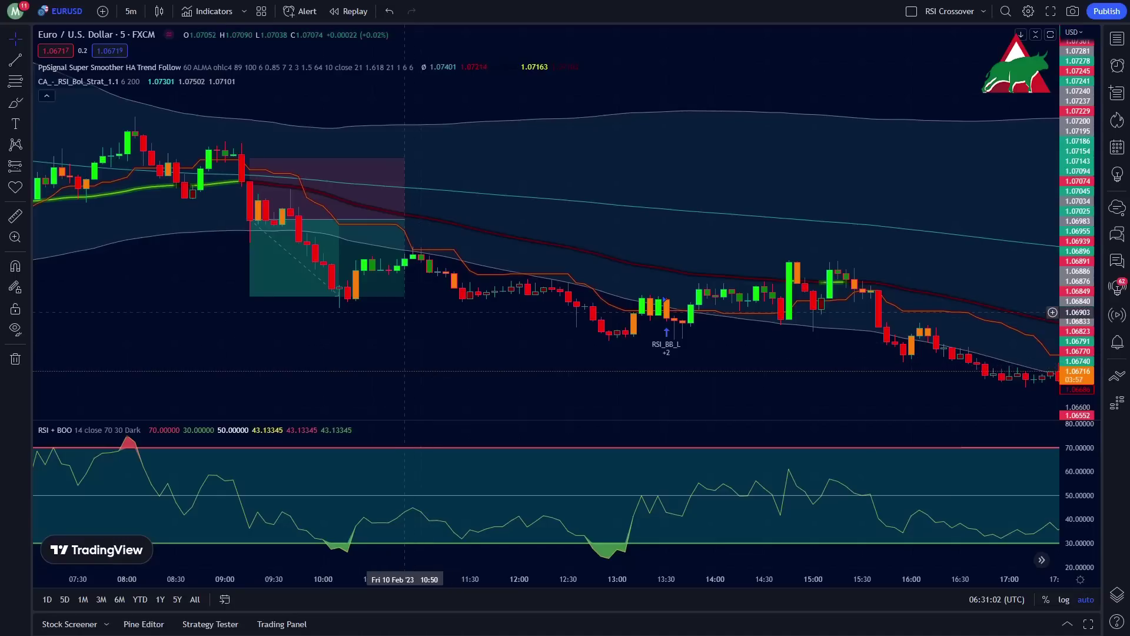